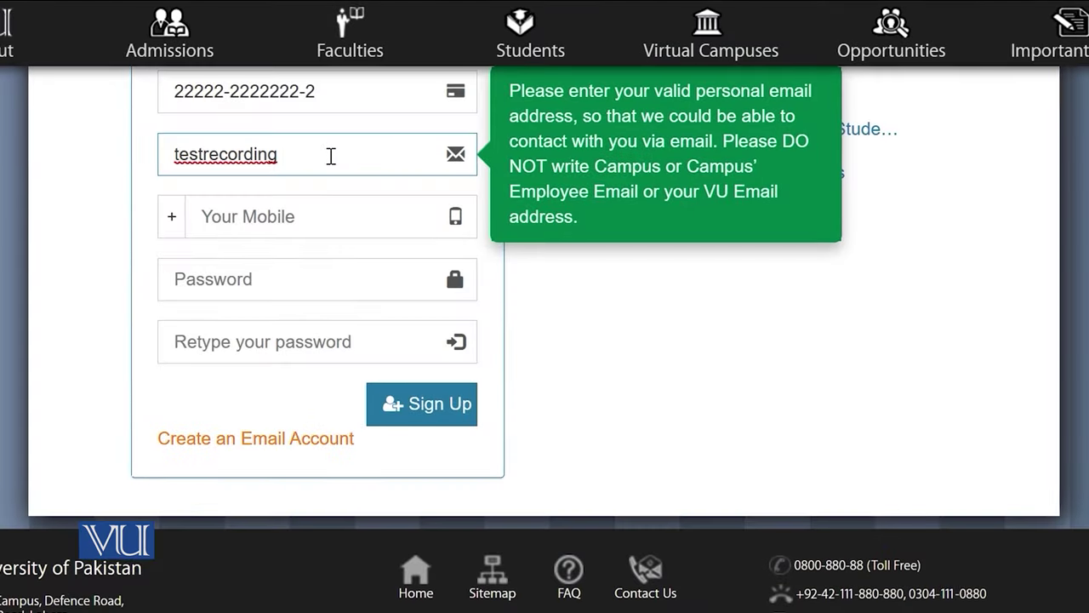
# Continue typing the Gmail address into the VU registration form's email field.
pyautogui.write('@gmail.co')
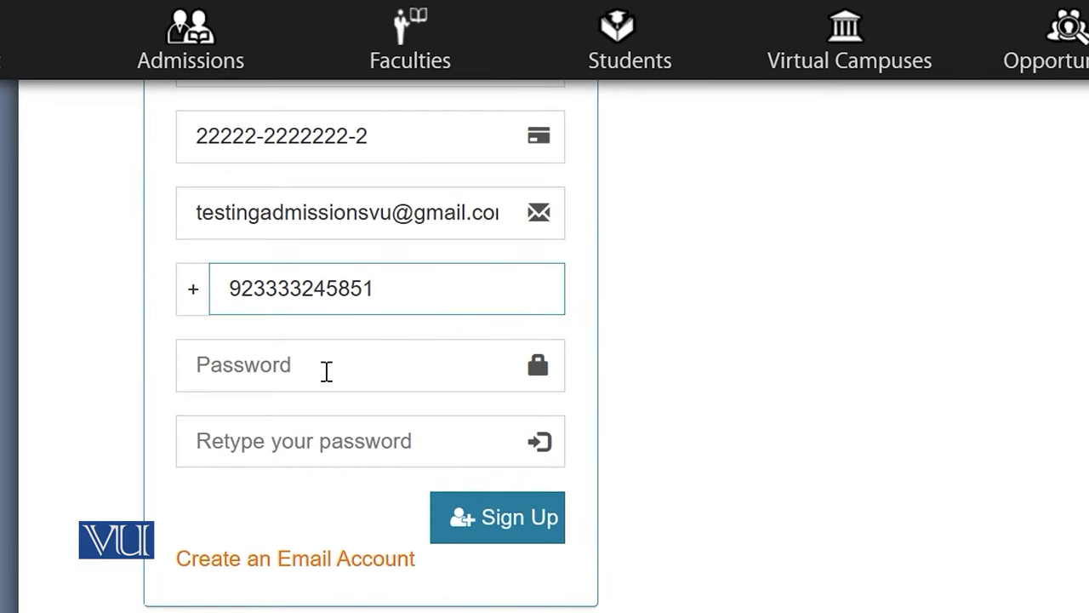
# Enter the account password, retype it to confirm, and submit the registration.
pyautogui.click(361, 367)
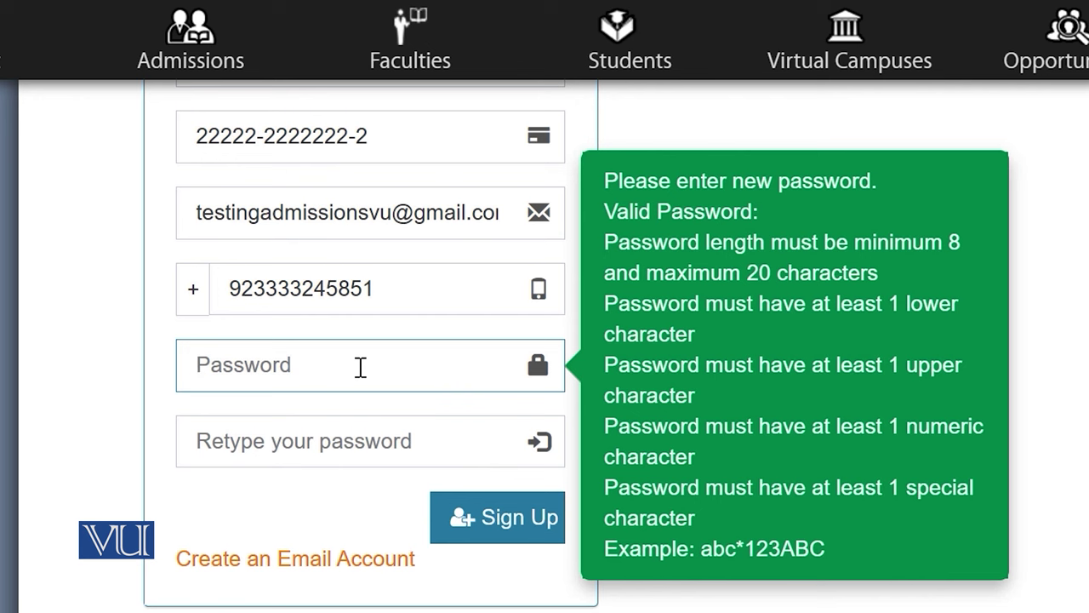
pyautogui.hotkey('ctrl', 'v')
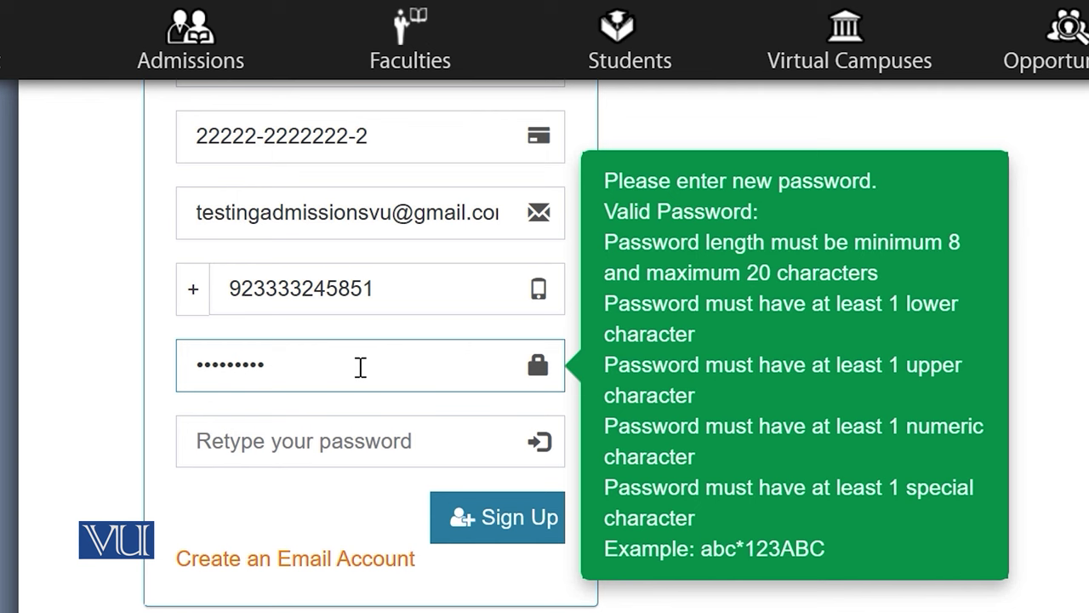
pyautogui.click(324, 445)
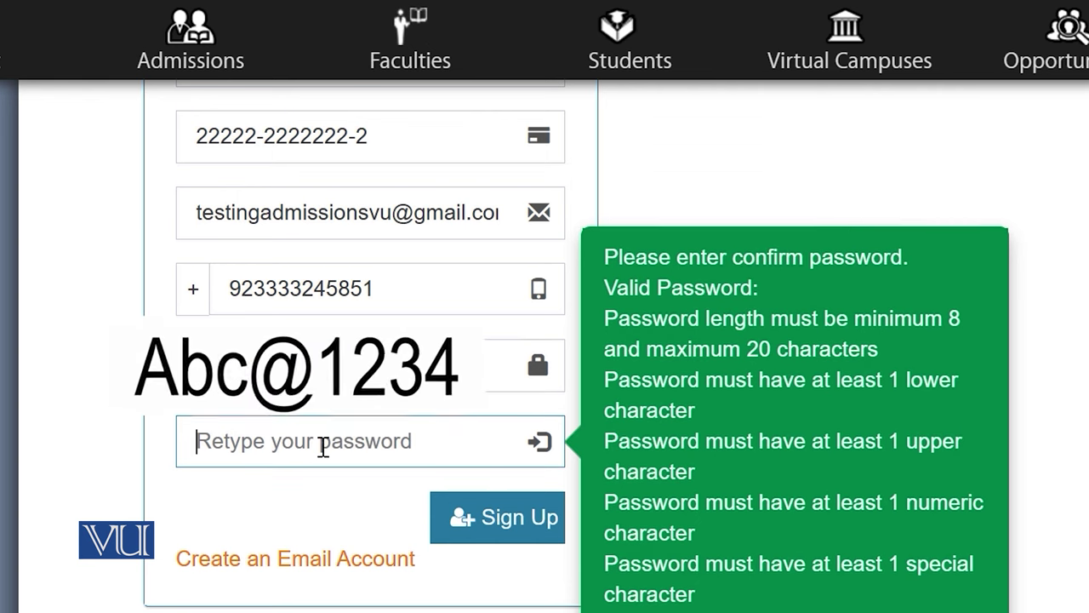
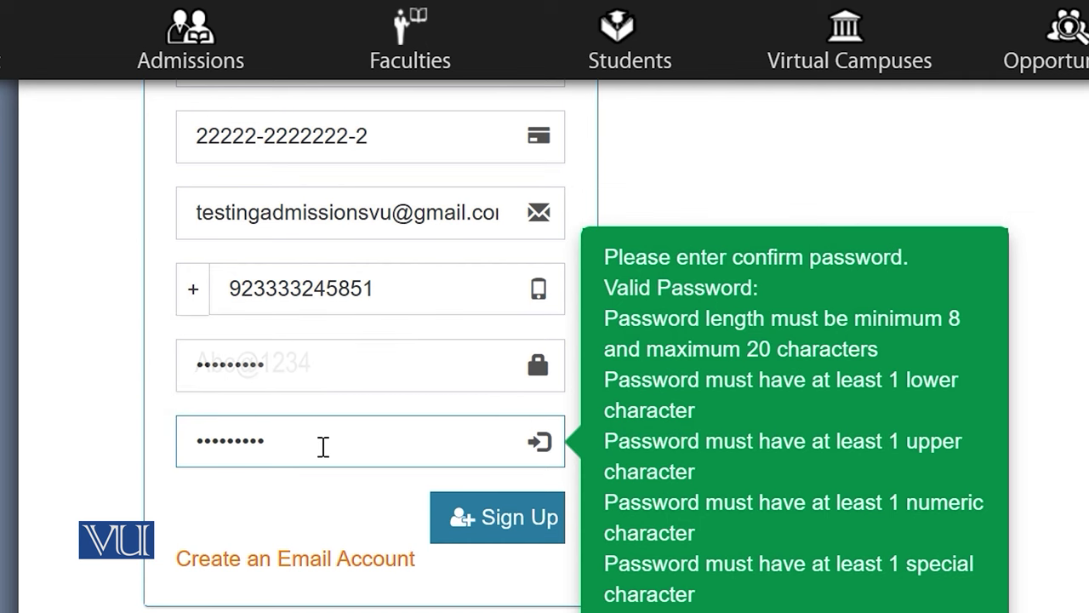
pyautogui.click(515, 529)
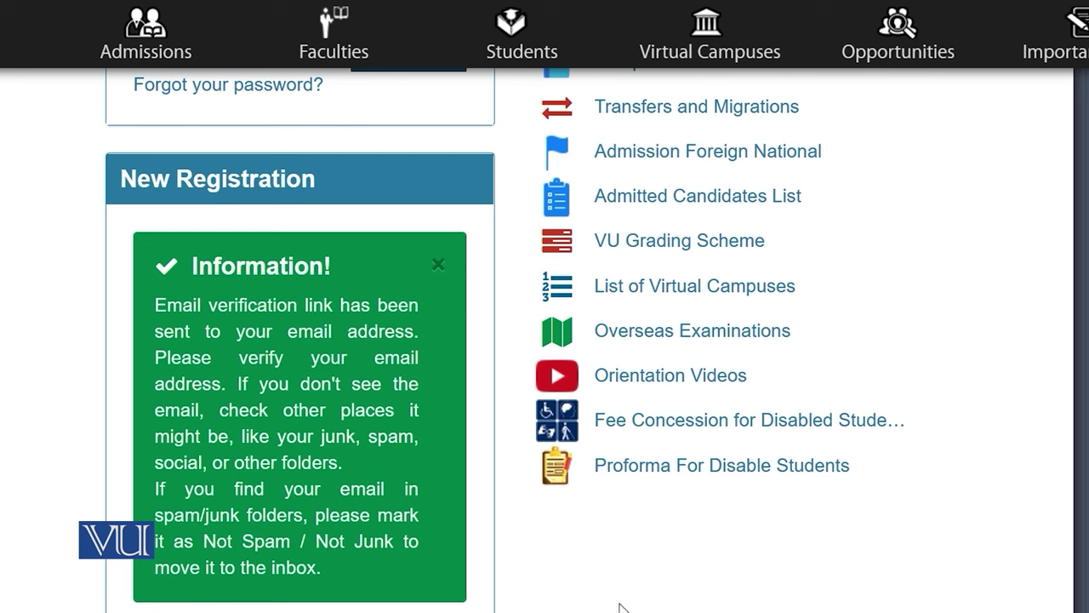
# In the Gmail inbox, follow the VU email's verification link to activate the account.
pyautogui.moveTo(416, 609)
pyautogui.click(348, 588)
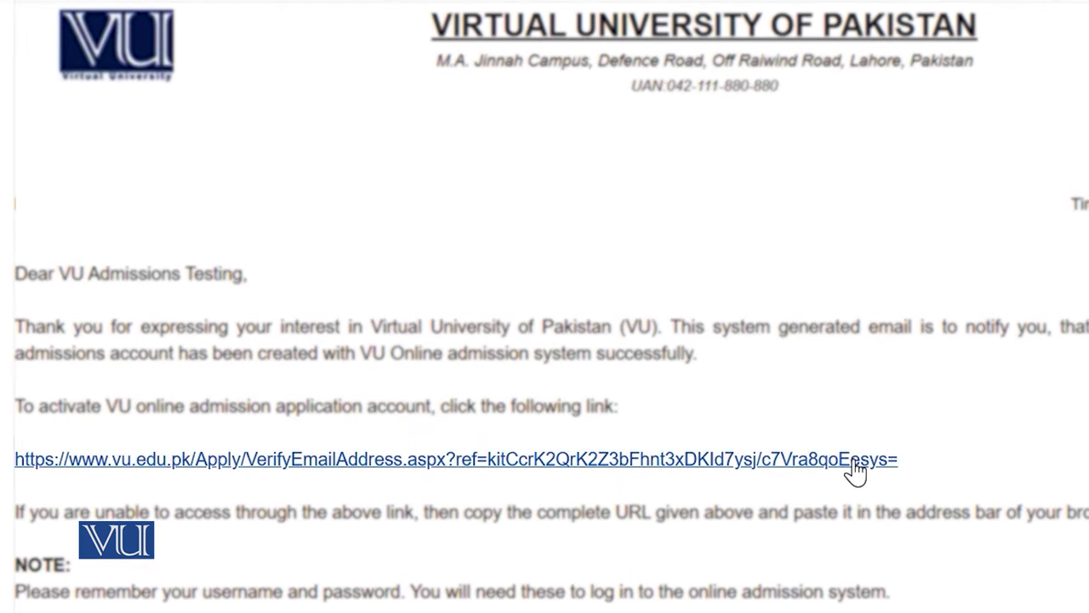
pyautogui.click(855, 470)
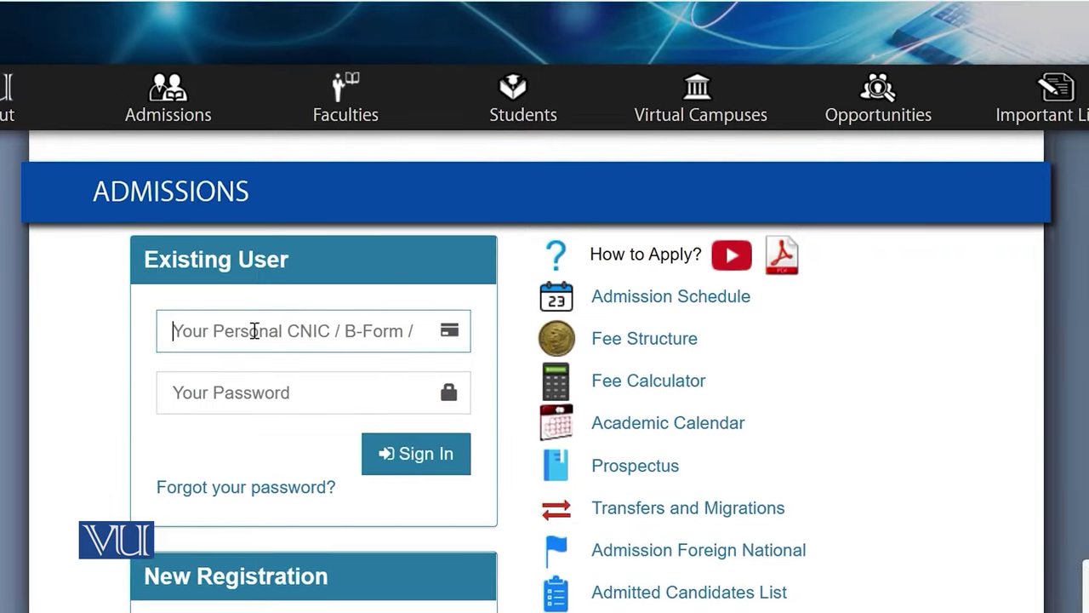
# Sign in using the saved CNIC number and the account password.
pyautogui.click(255, 331)
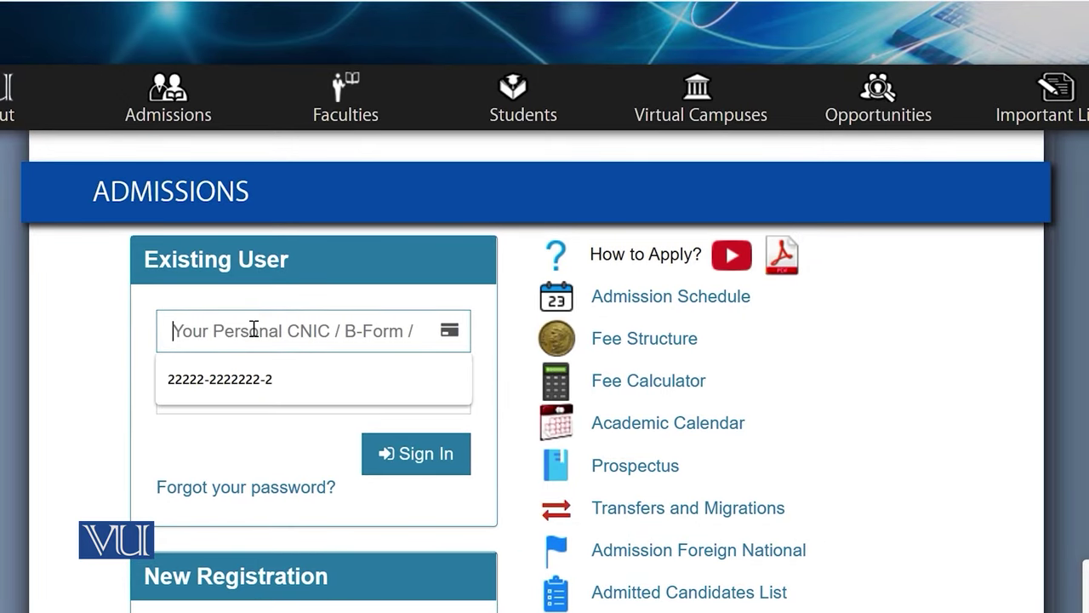
pyautogui.click(233, 388)
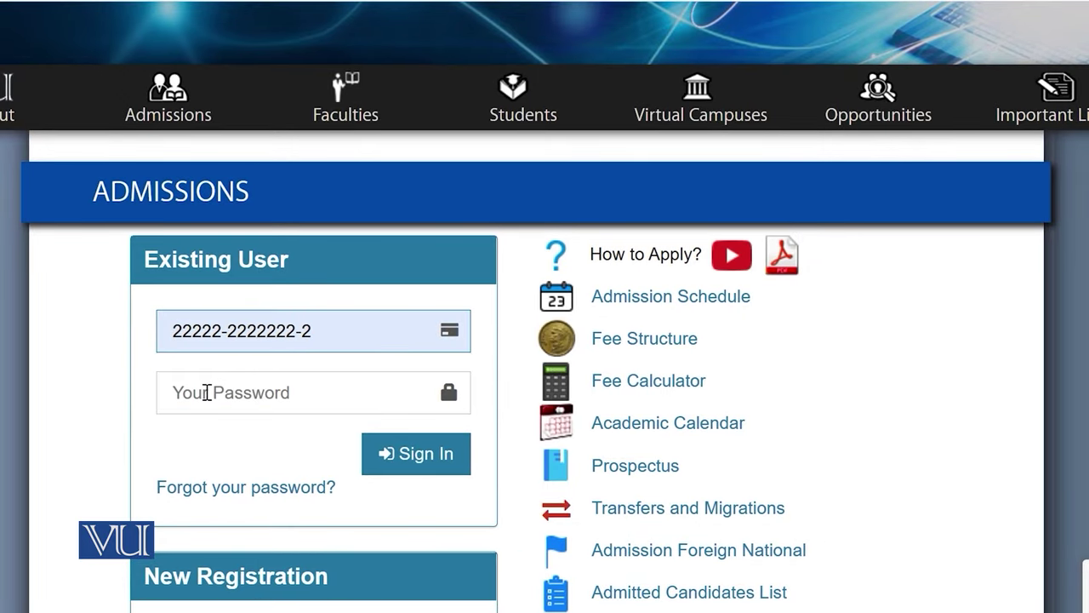
pyautogui.press('Return')
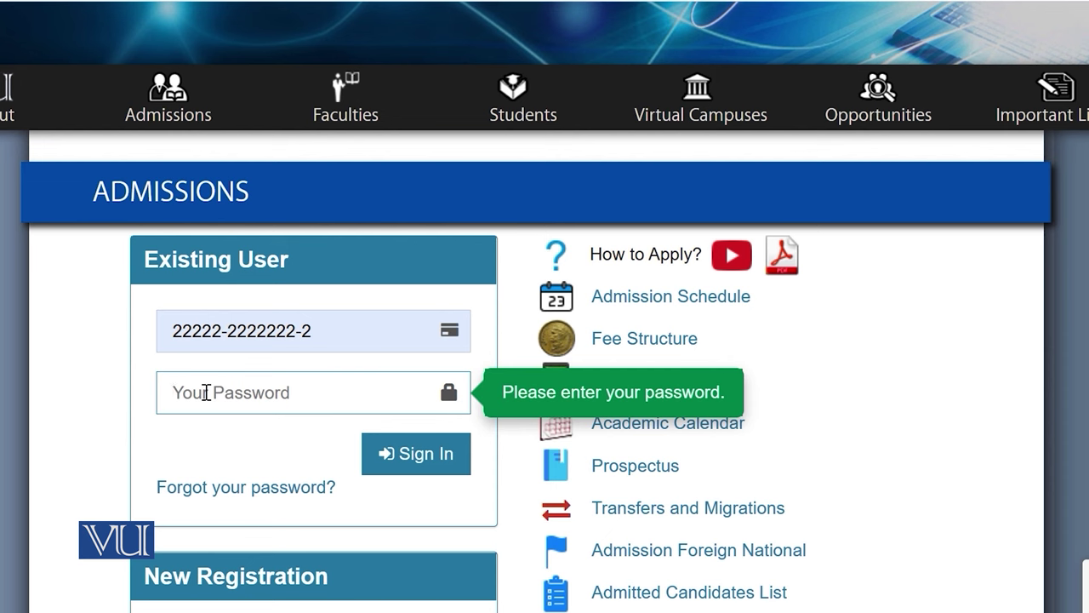
pyautogui.hotkey('ctrl', 'v')
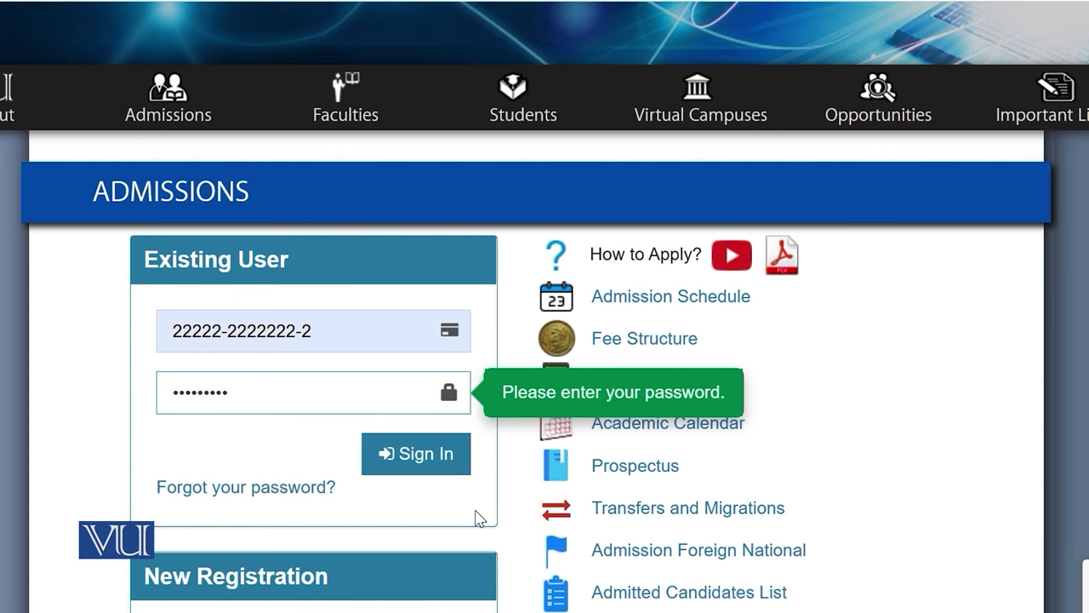
pyautogui.click(425, 455)
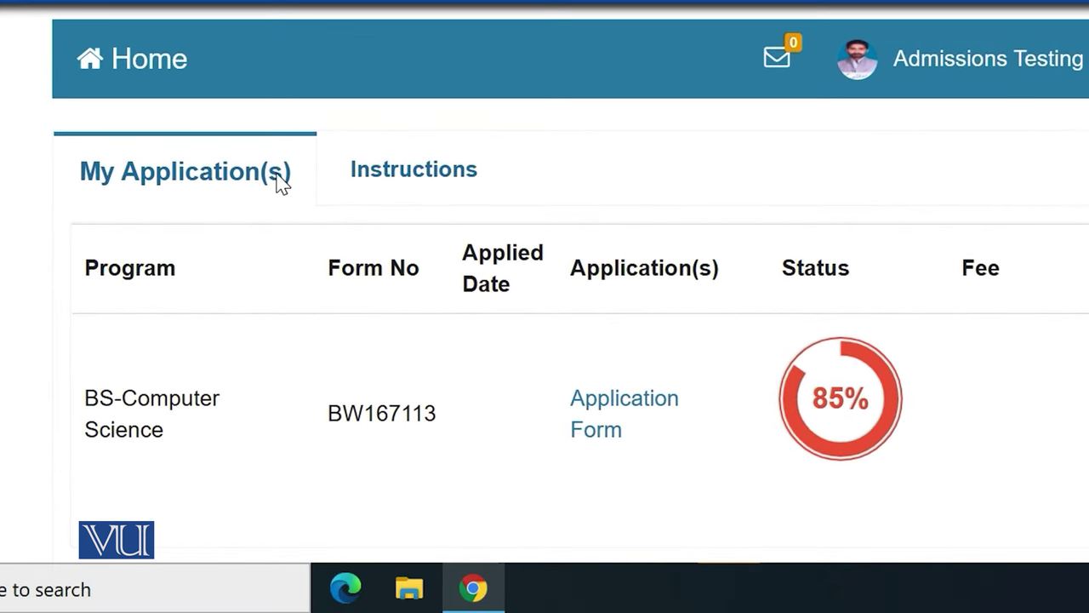
# Show the admission instructions and scroll through the Urdu list to its end.
pyautogui.click(388, 176)
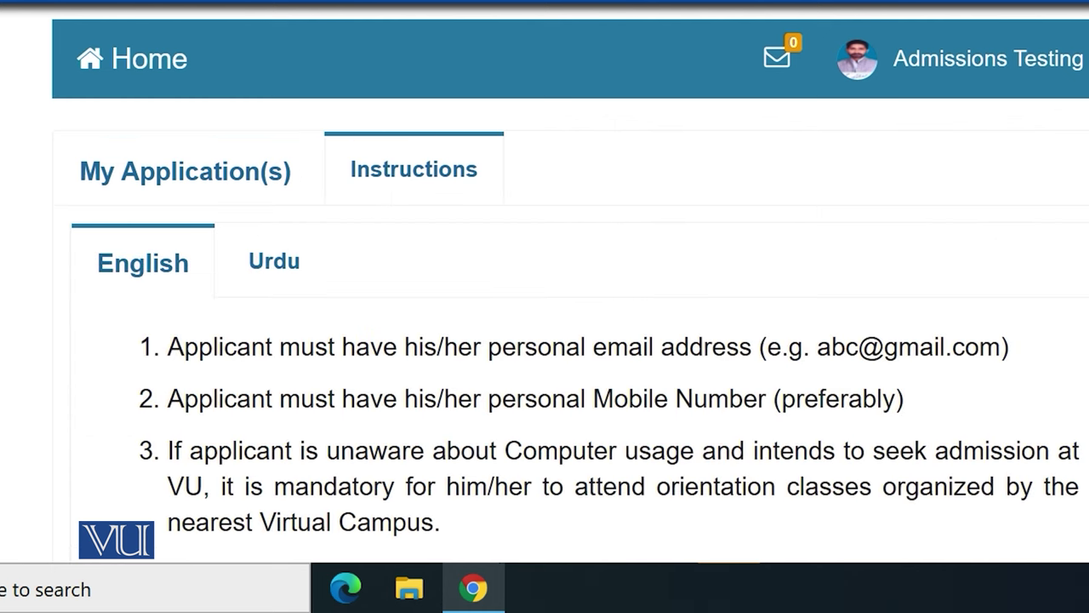
pyautogui.scroll(-4, 544, 340)
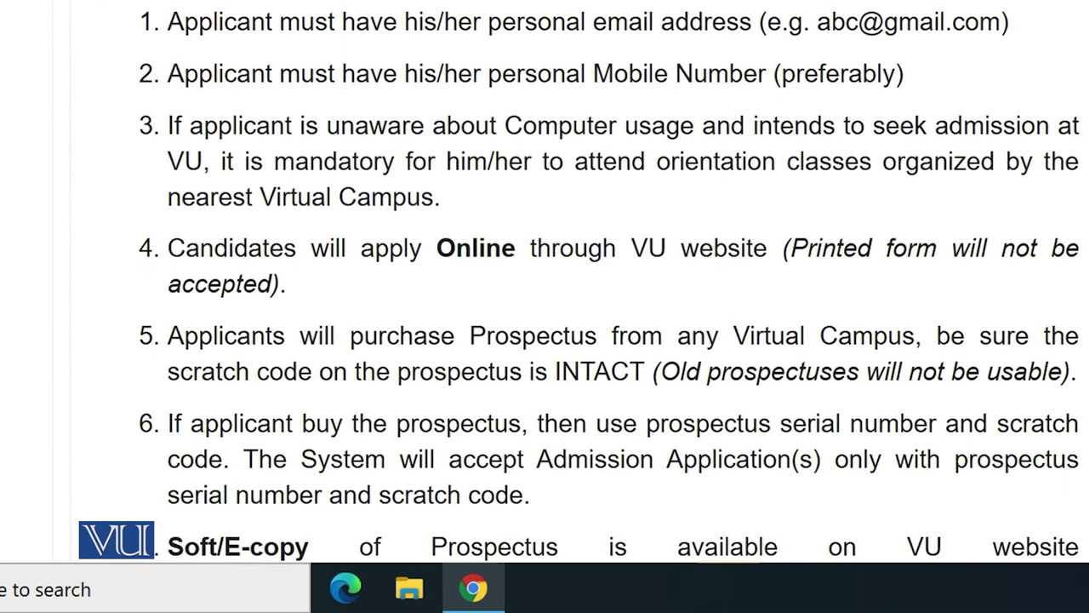
pyautogui.scroll(-1, 609, 281)
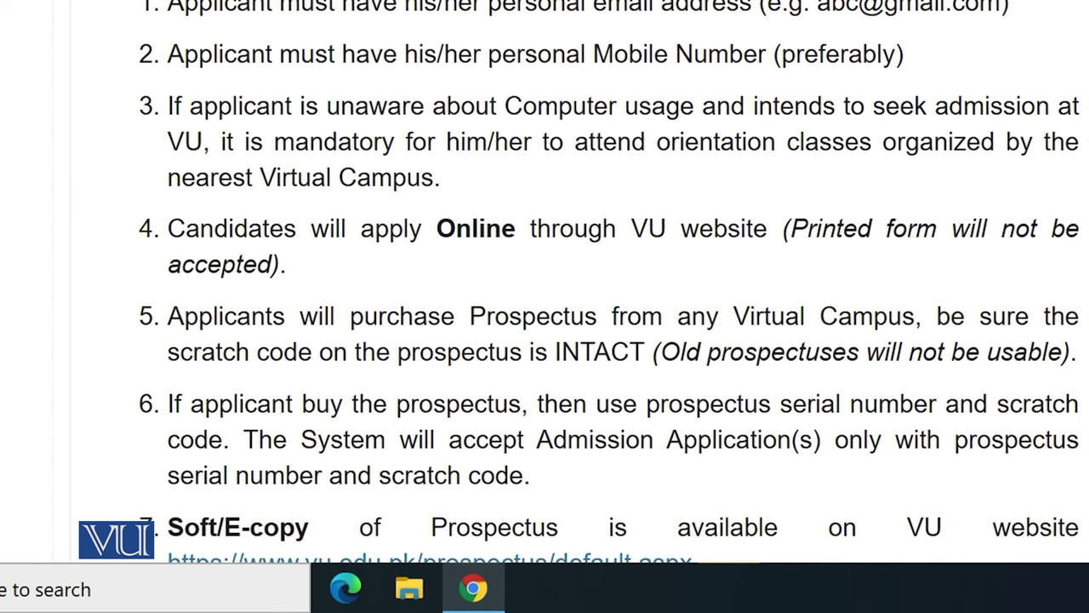
pyautogui.scroll(-1, 608, 281)
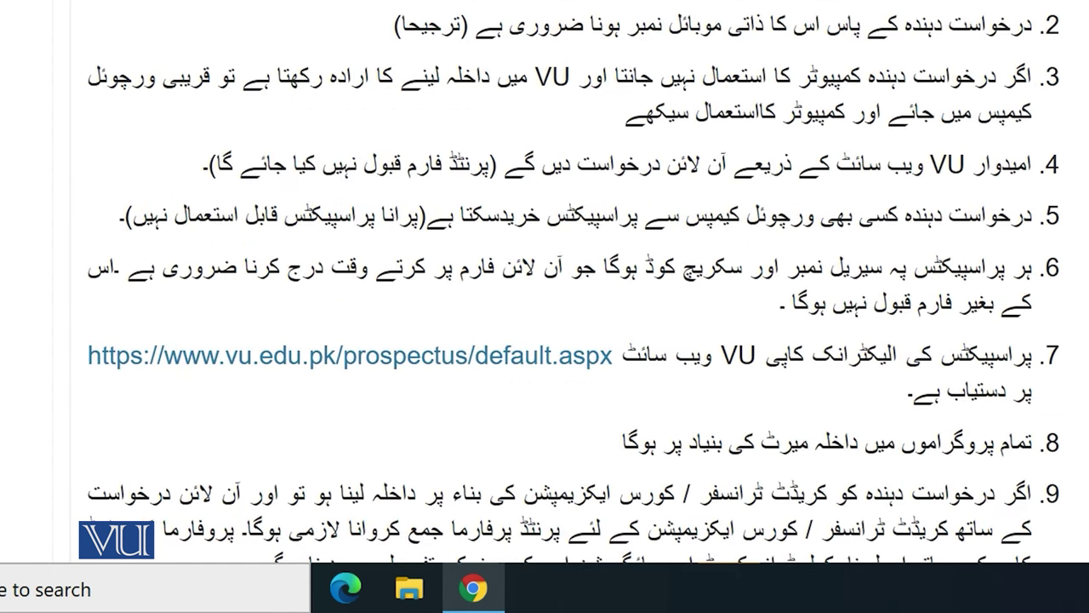
pyautogui.scroll(-5, 574, 281)
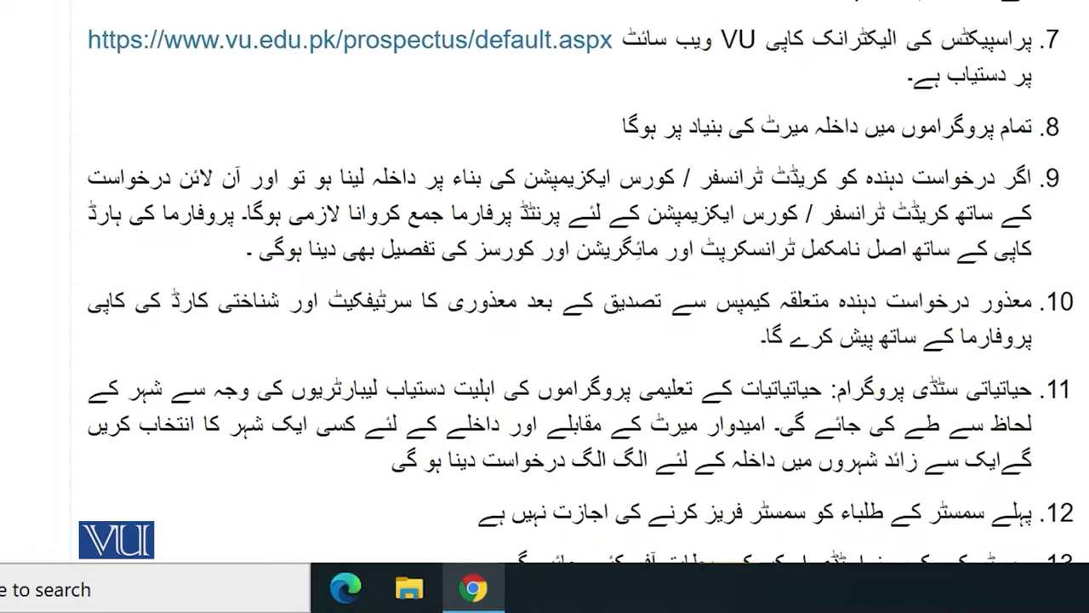
pyautogui.scroll(-4, 574, 281)
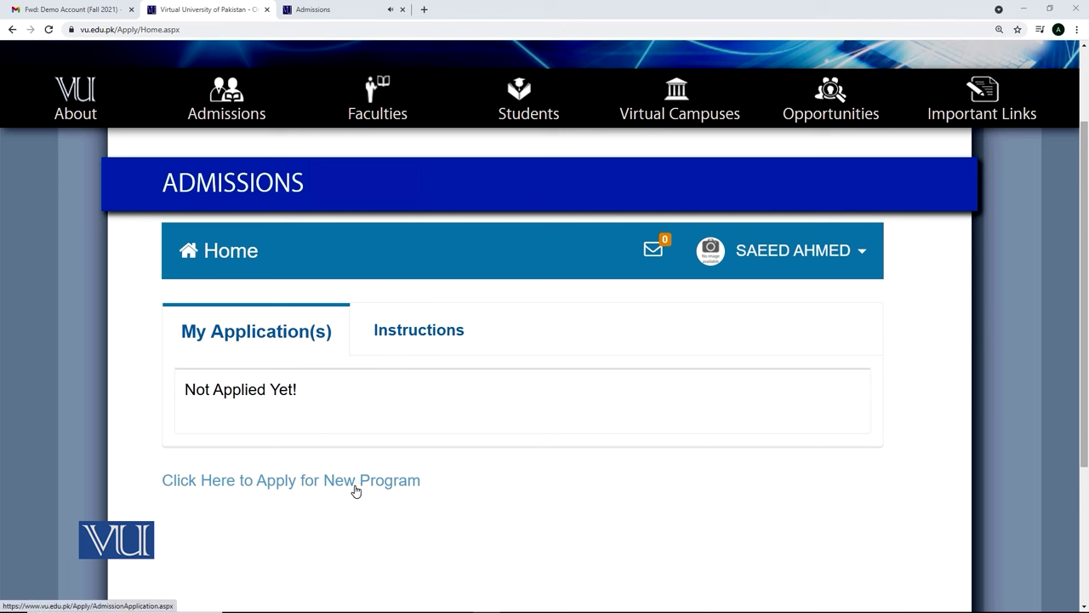
# Begin a new program application and scroll down to the Study From section.
pyautogui.click(356, 491)
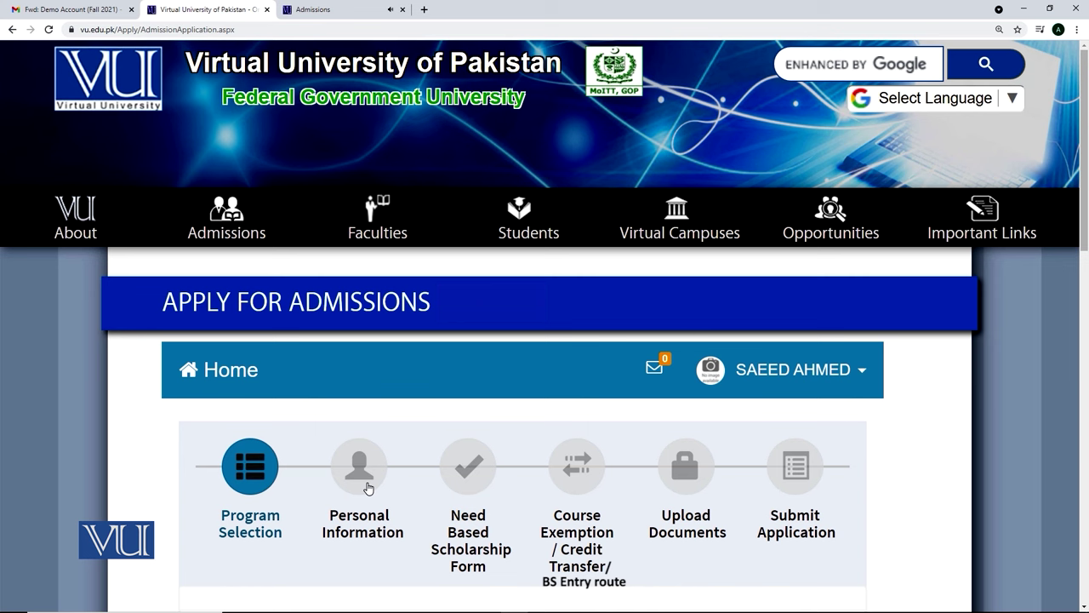
pyautogui.moveTo(1086, 236); pyautogui.dragTo(1086, 293)
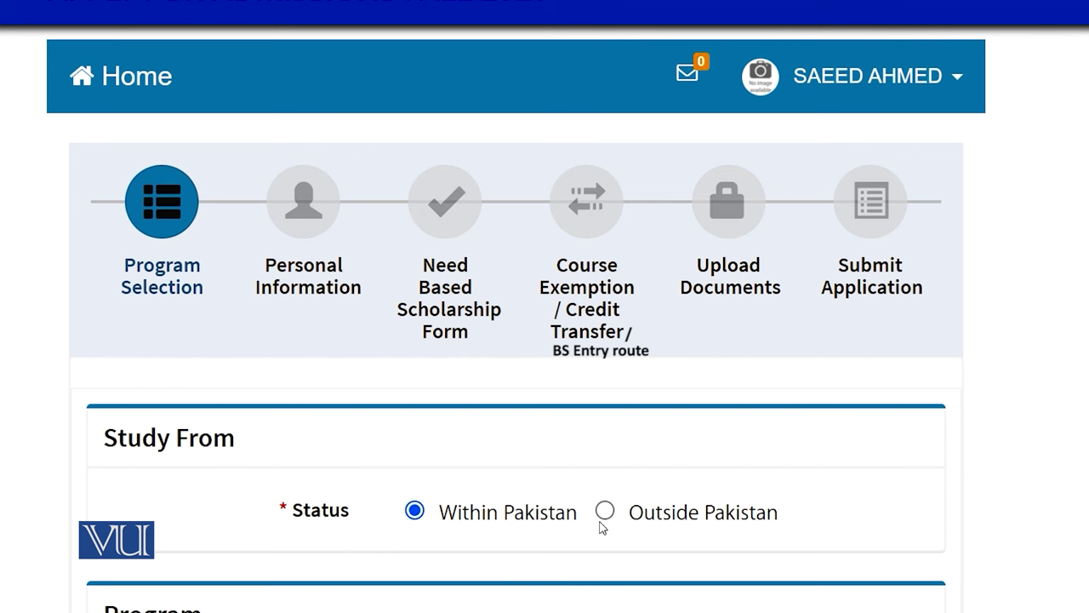
# Choose Outside Pakistan, accept the overseas exam requirements regulation, and proceed.
pyautogui.click(603, 513)
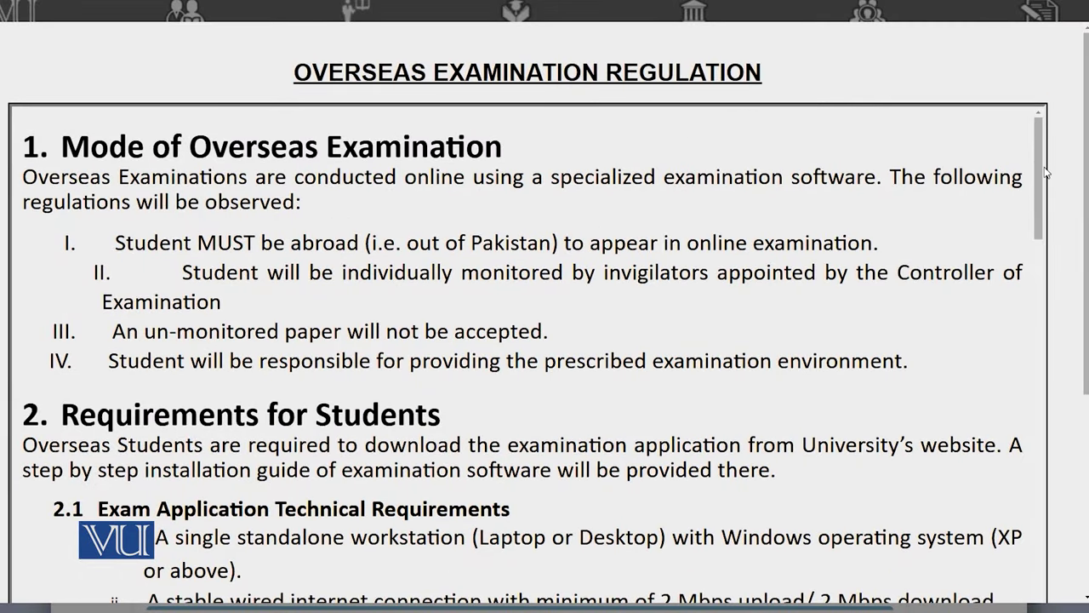
pyautogui.scroll(-1, 1050, 186)
pyautogui.moveTo(1049, 186); pyautogui.dragTo(1060, 610)
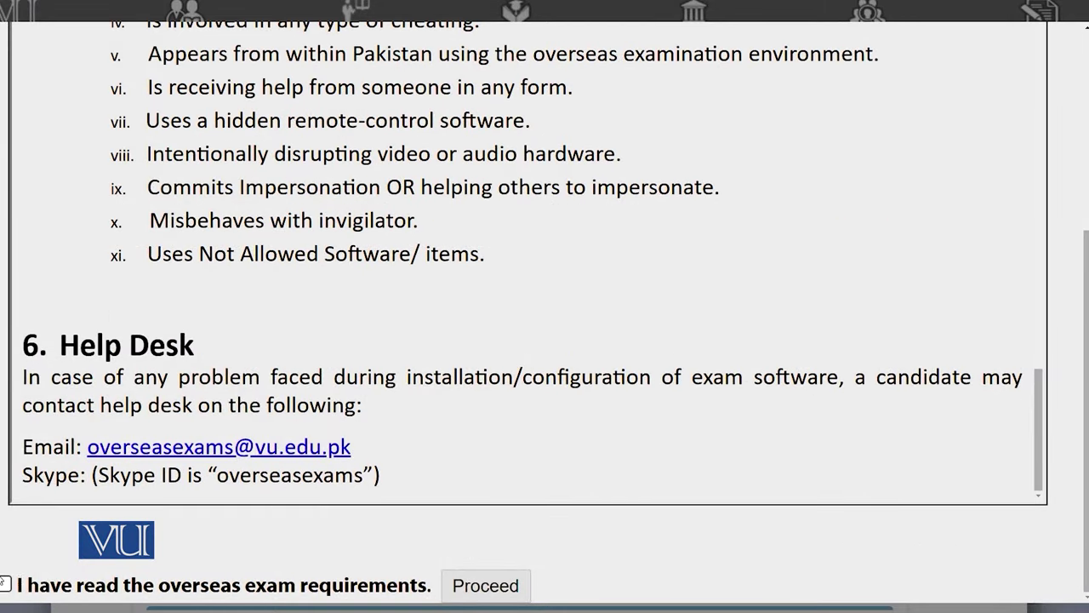
pyautogui.click(5, 586)
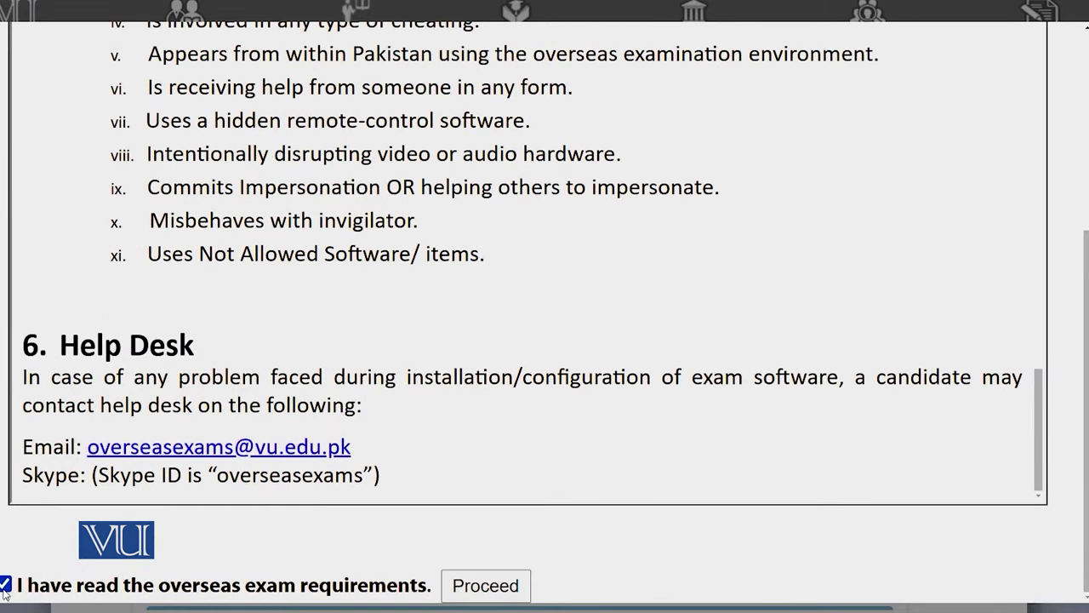
pyautogui.click(467, 600)
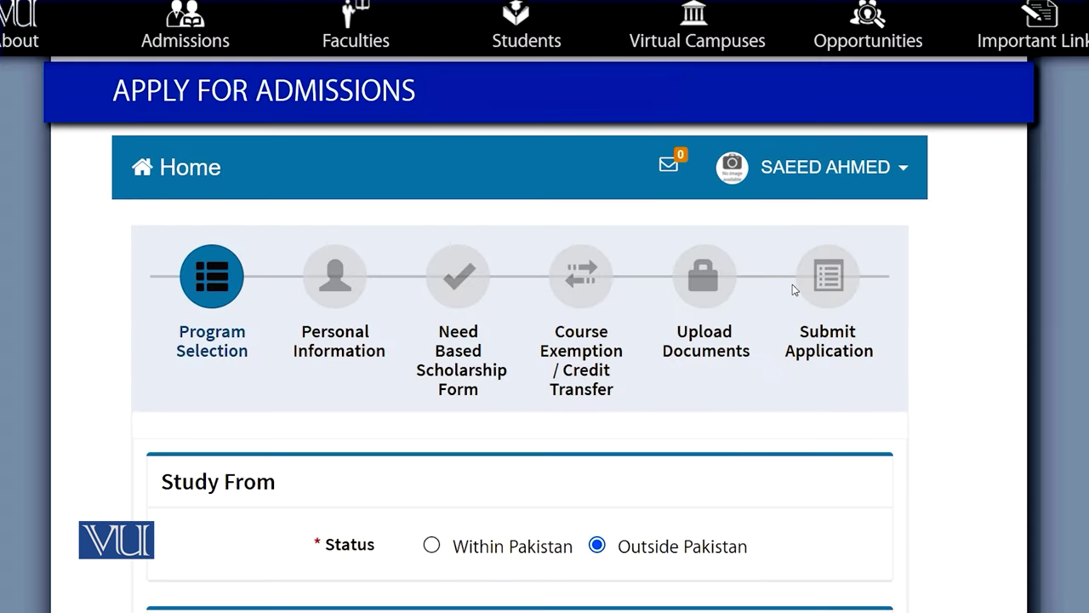
# Switch back to Within Pakistan and select BS degree with the Sociology program.
pyautogui.click(434, 547)
pyautogui.scroll(-4, 912, 558)
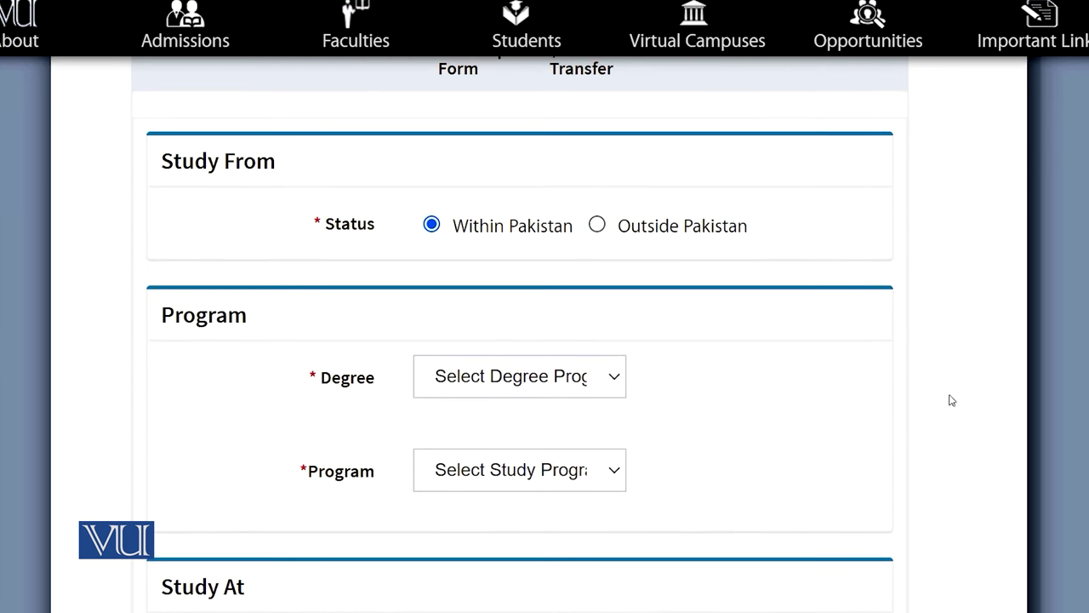
pyautogui.click(579, 379)
pyautogui.click(470, 475)
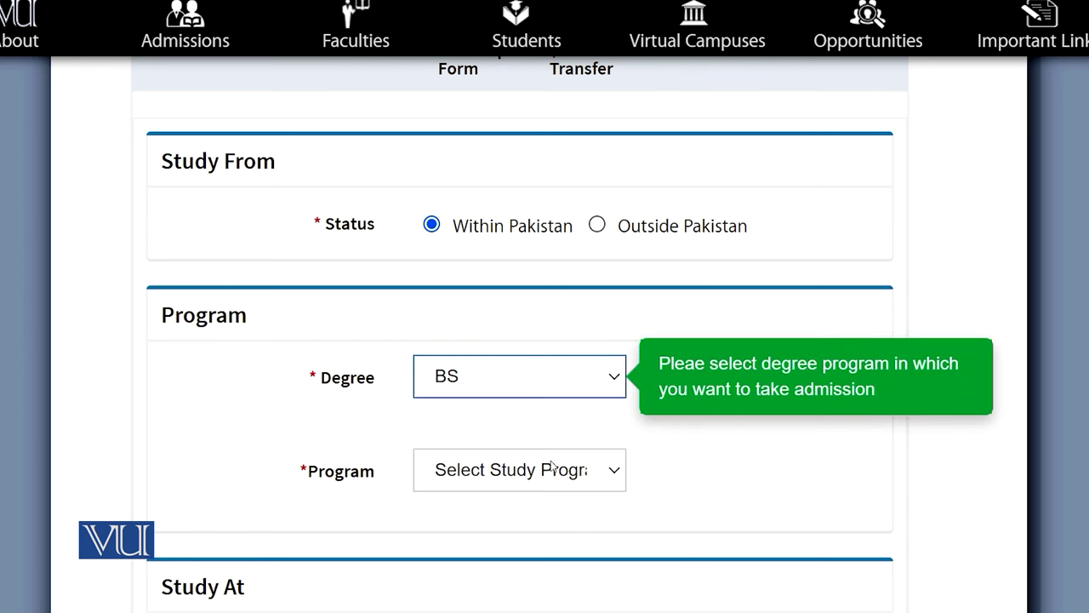
pyautogui.click(465, 478)
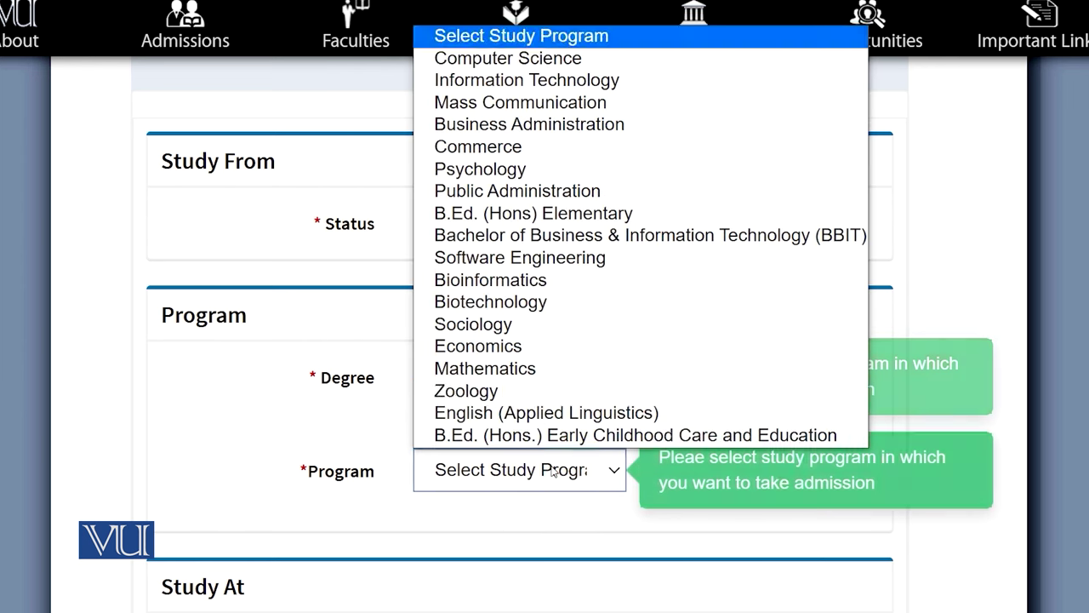
pyautogui.click(486, 328)
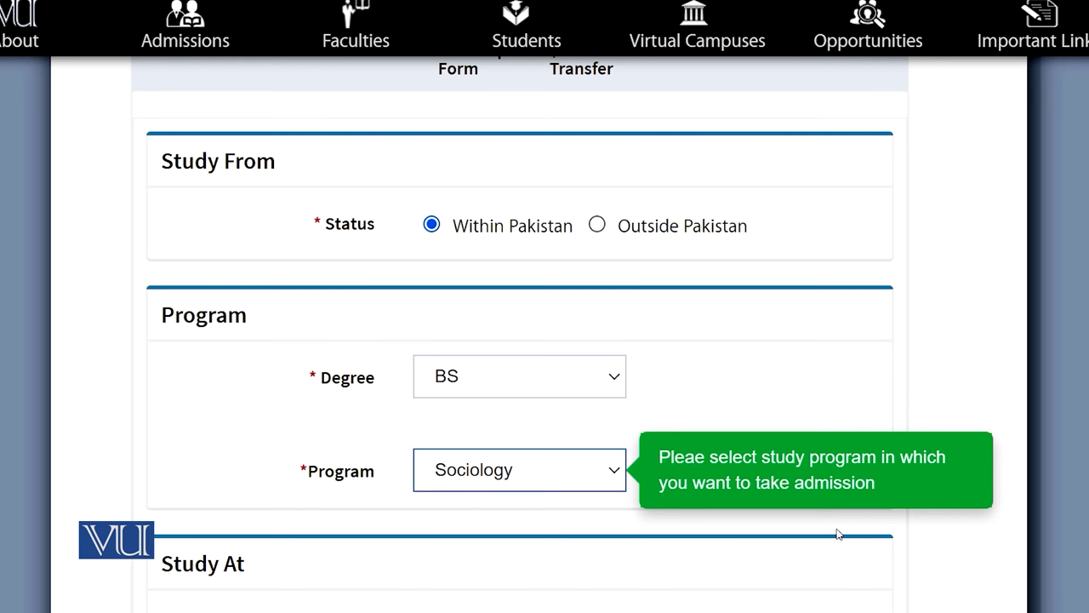
# Set the study status to Virtual Campus.
pyautogui.scroll(-4, 924, 536)
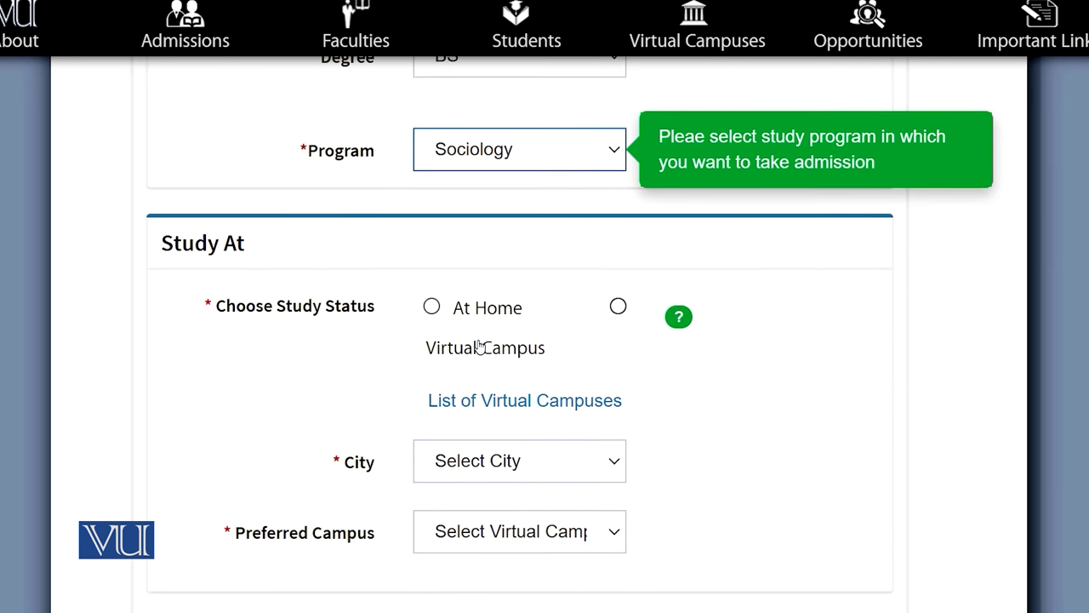
pyautogui.click(433, 307)
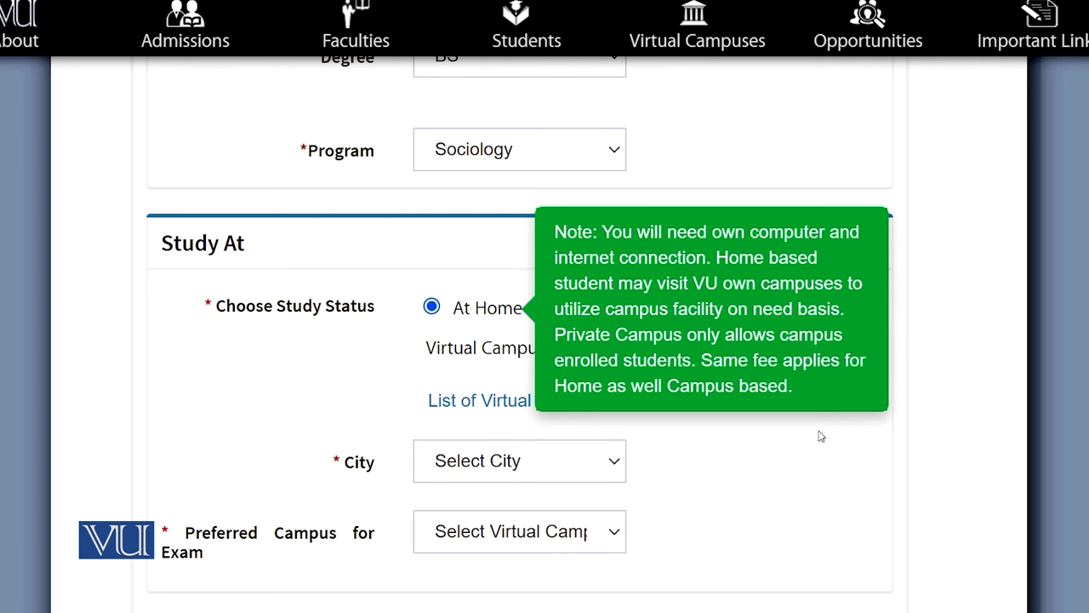
pyautogui.click(618, 305)
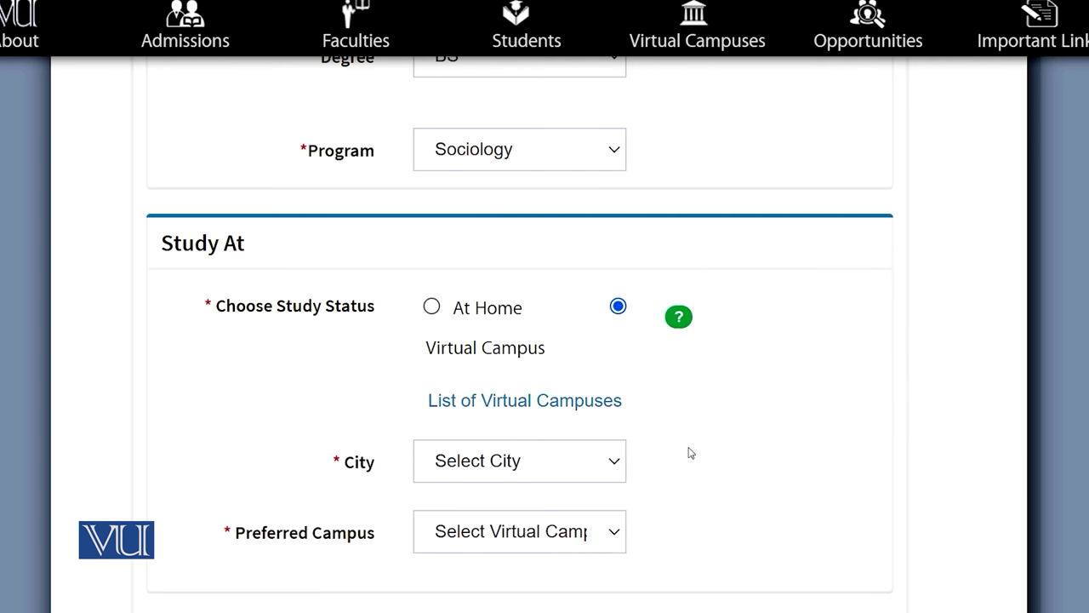
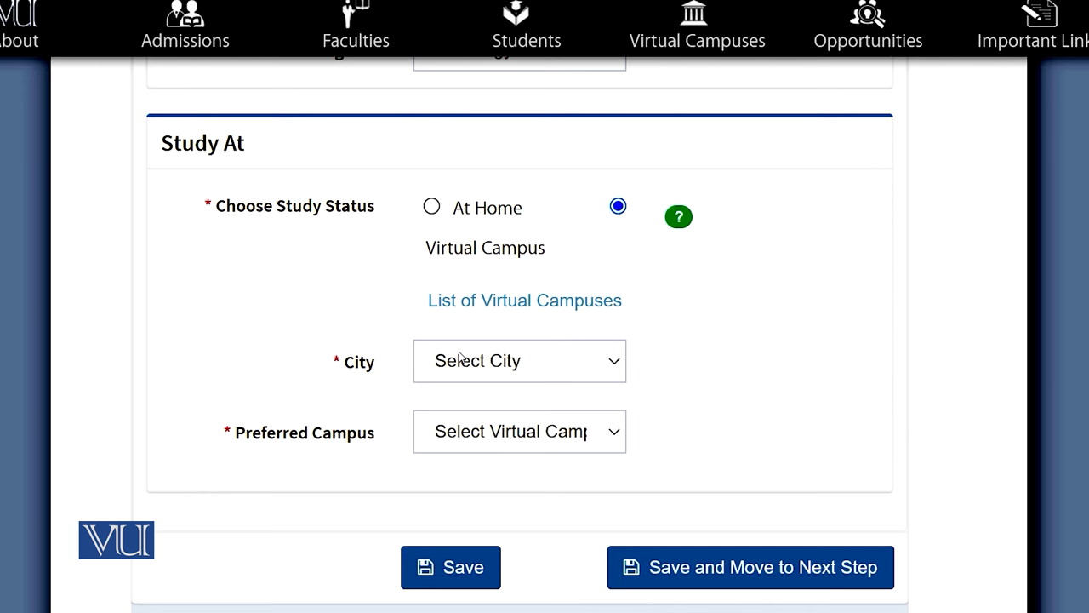
# Choose ATTOCK as the city and PATK01 - Oxford College of Information Technology as the campus.
pyautogui.click(460, 357)
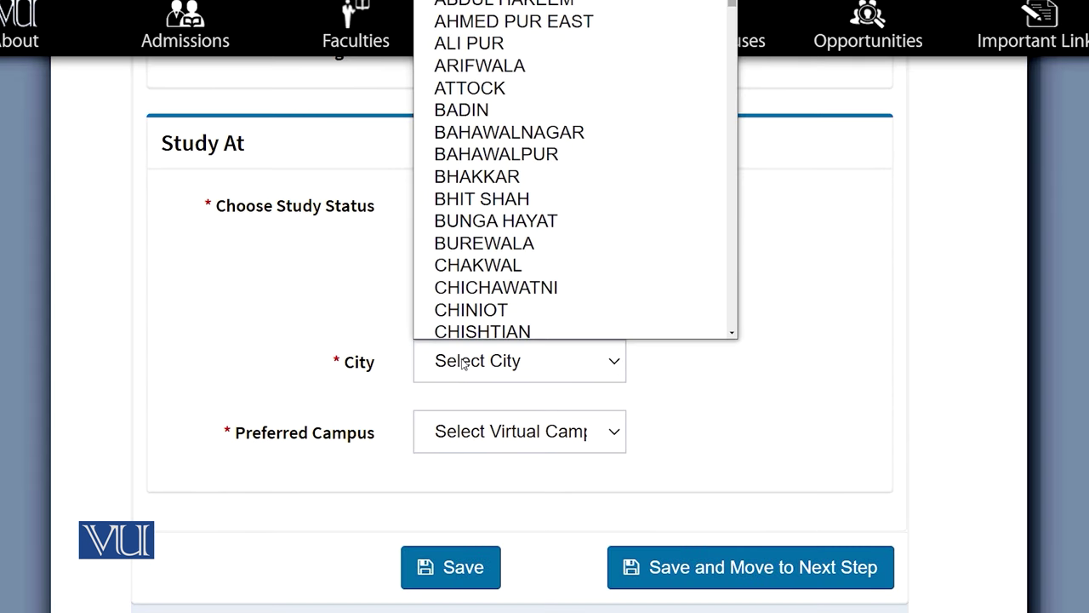
pyautogui.click(493, 83)
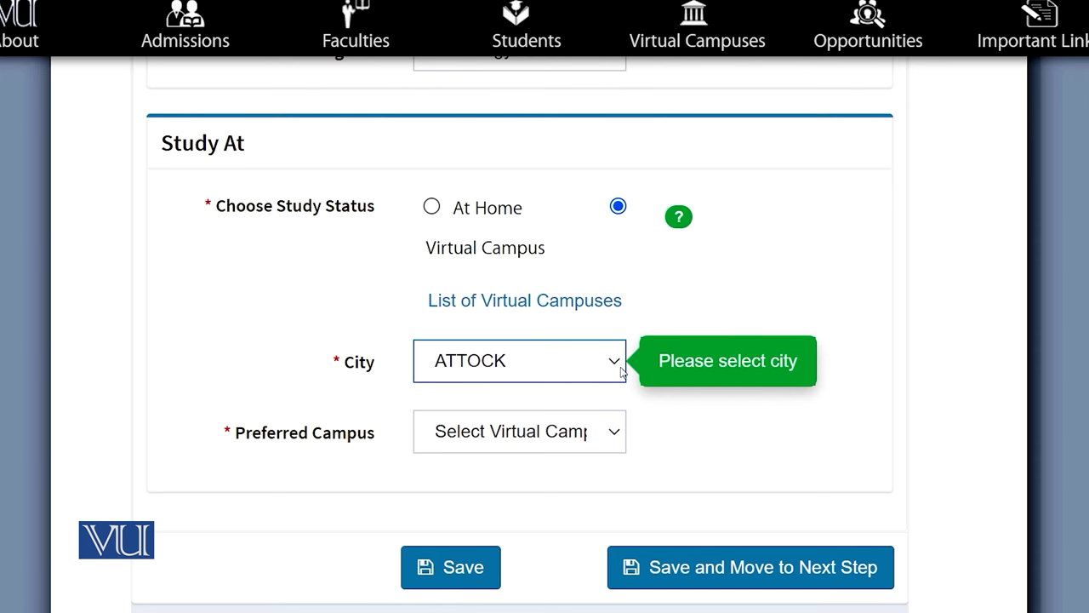
pyautogui.click(620, 438)
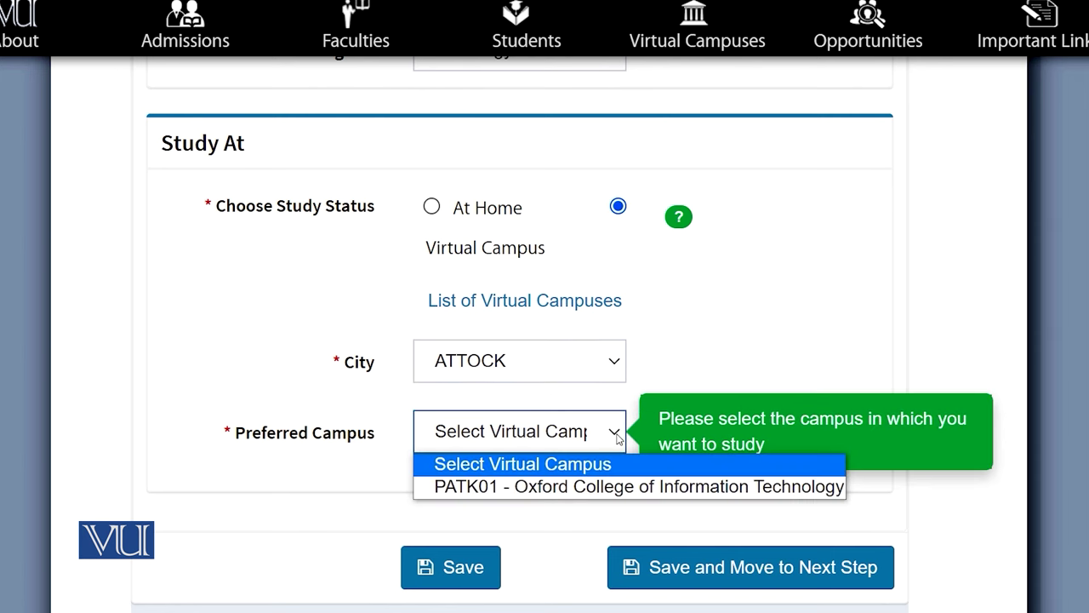
pyautogui.click(541, 489)
pyautogui.scroll(-3, 545, 340)
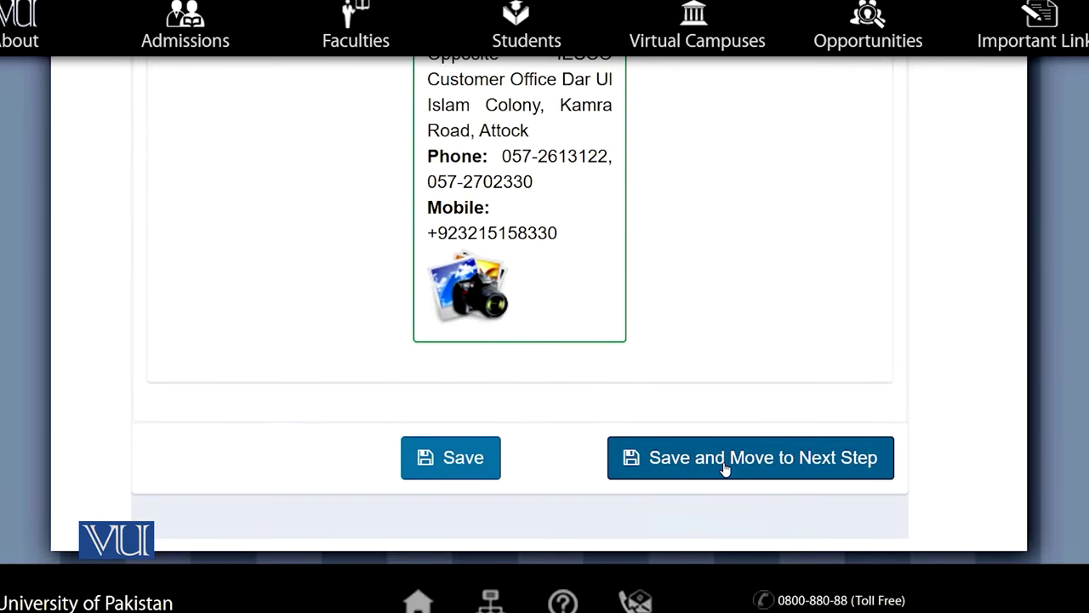
# Save the study choices and scroll through the Personal Information page.
pyautogui.click(724, 469)
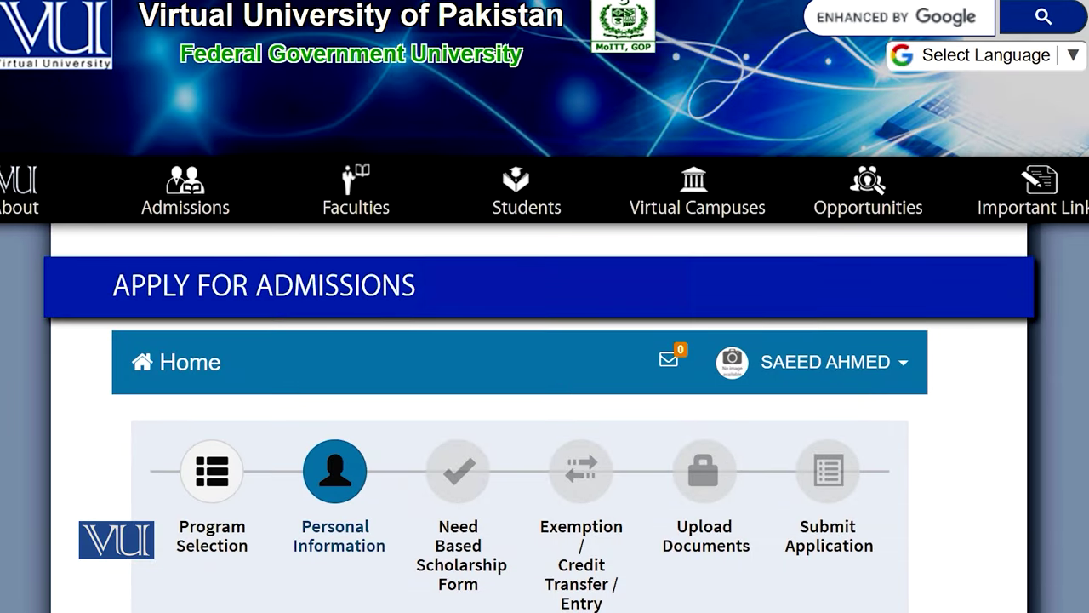
pyautogui.scroll(-3, 544, 340)
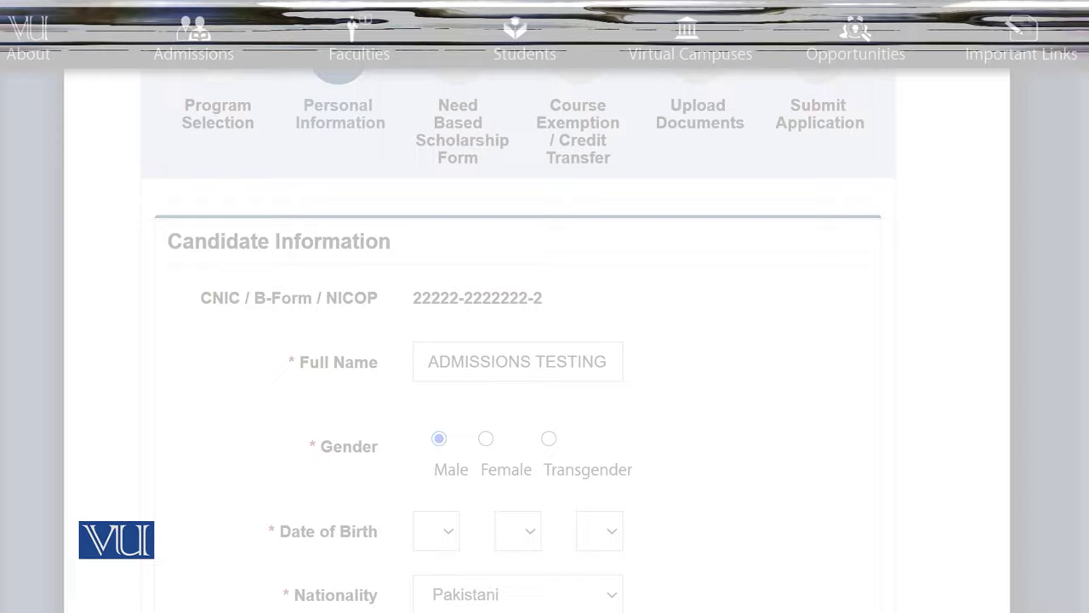
pyautogui.scroll(-3, 544, 341)
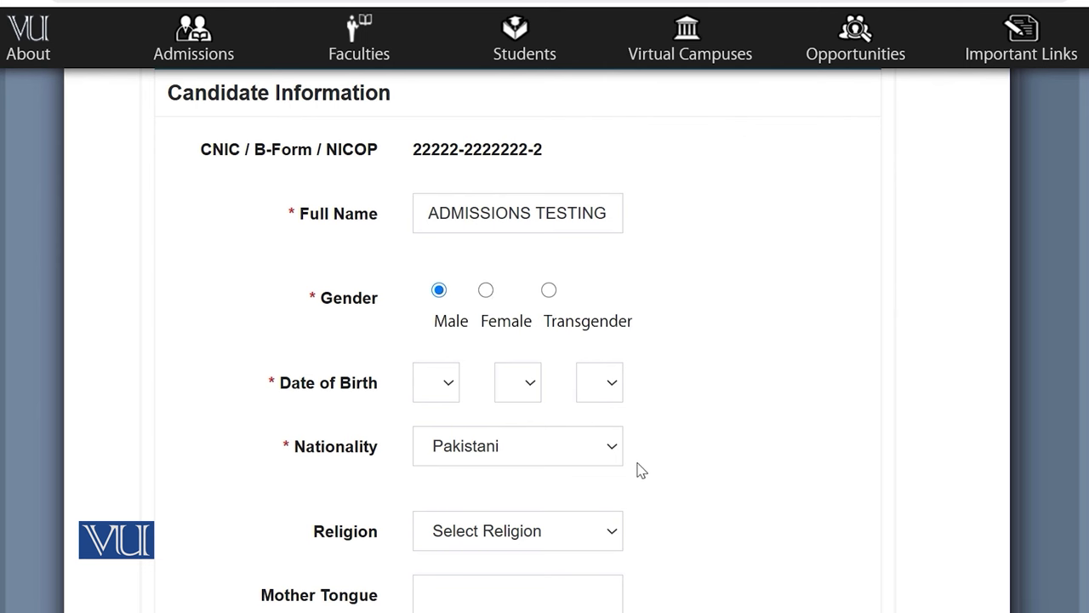
pyautogui.scroll(-3, 641, 472)
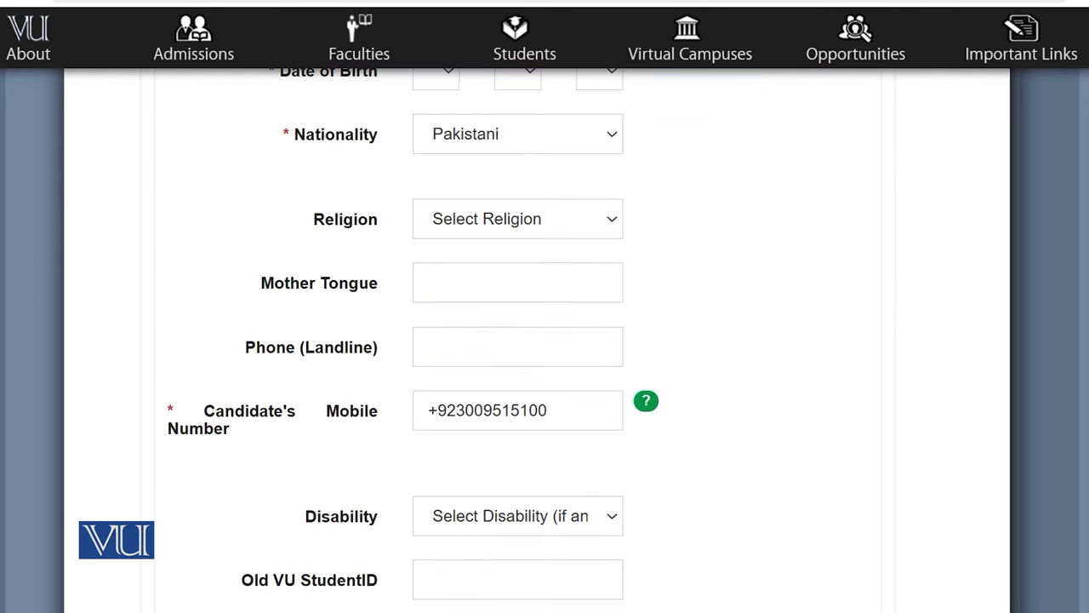
pyautogui.scroll(-1, 519, 339)
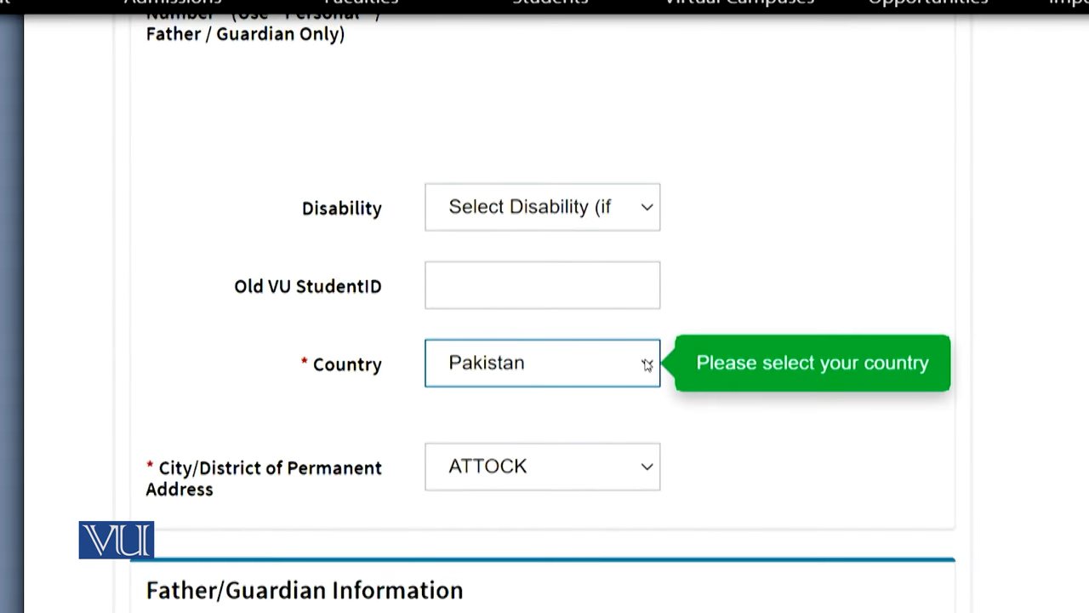
# Keep Pakistan as the country and check the permanent-address city options.
pyautogui.click(647, 364)
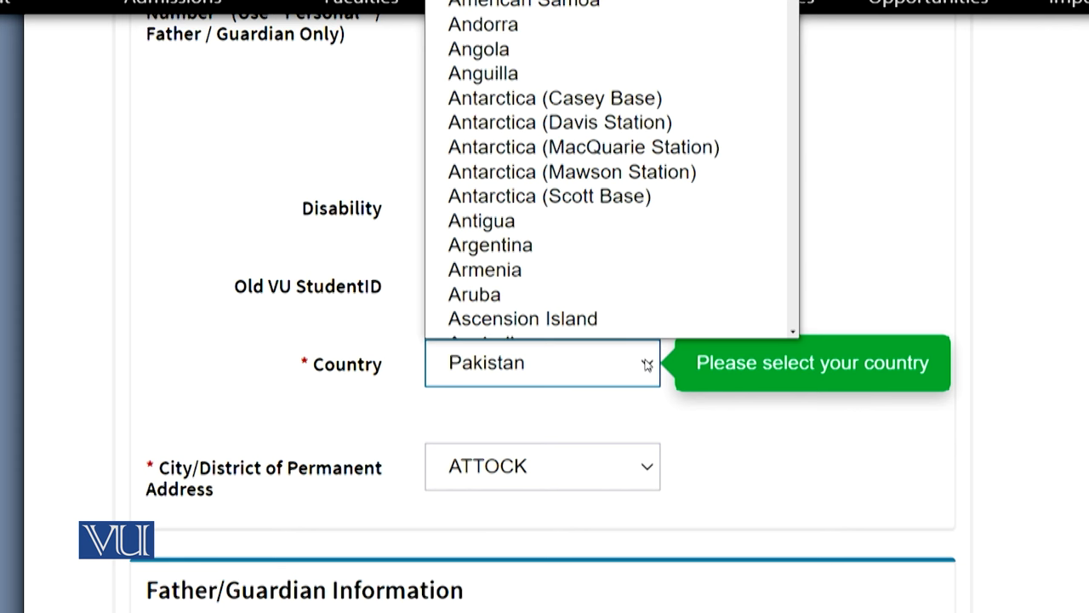
pyautogui.click(647, 364)
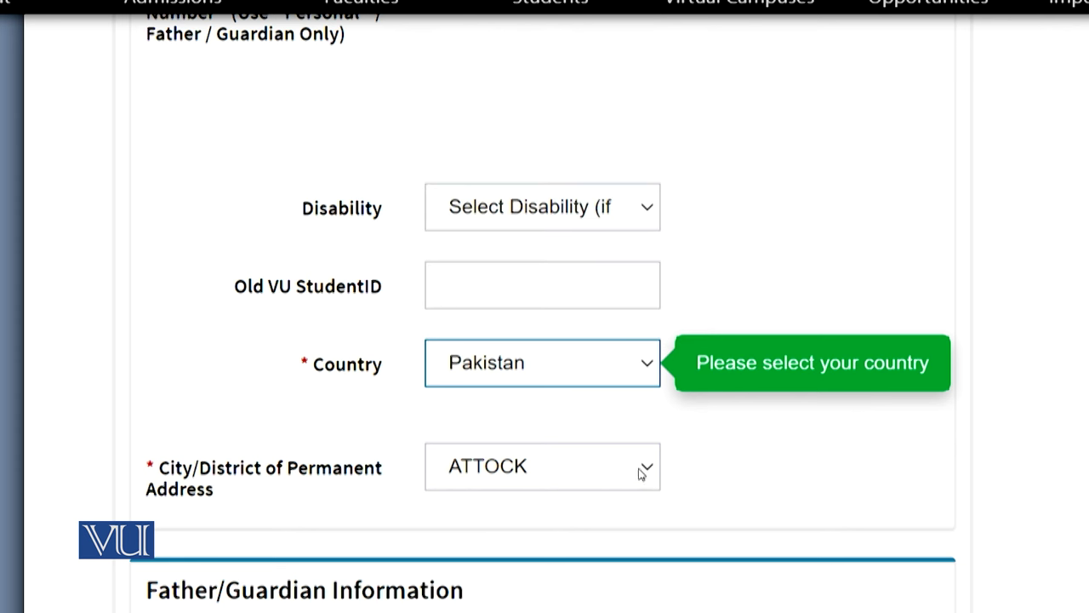
pyautogui.click(641, 474)
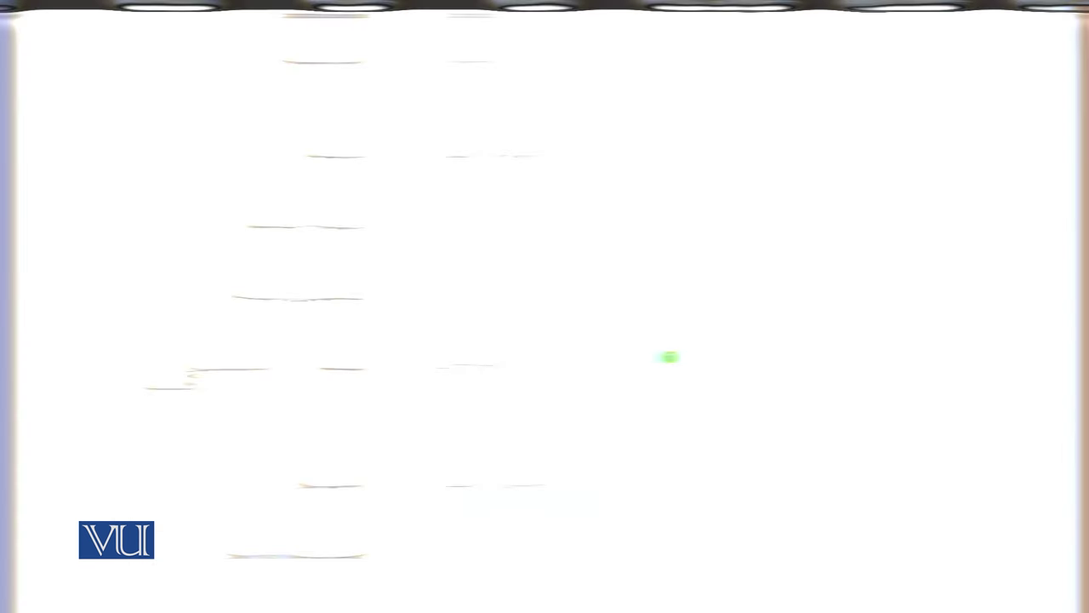
pyautogui.scroll(-7, 544, 341)
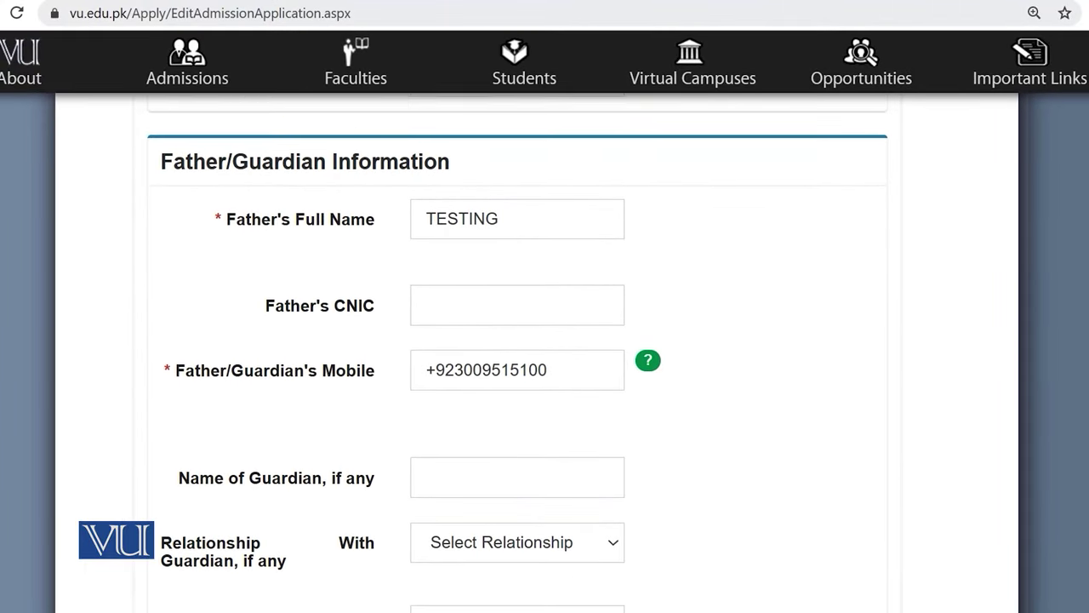
pyautogui.scroll(-1, 545, 340)
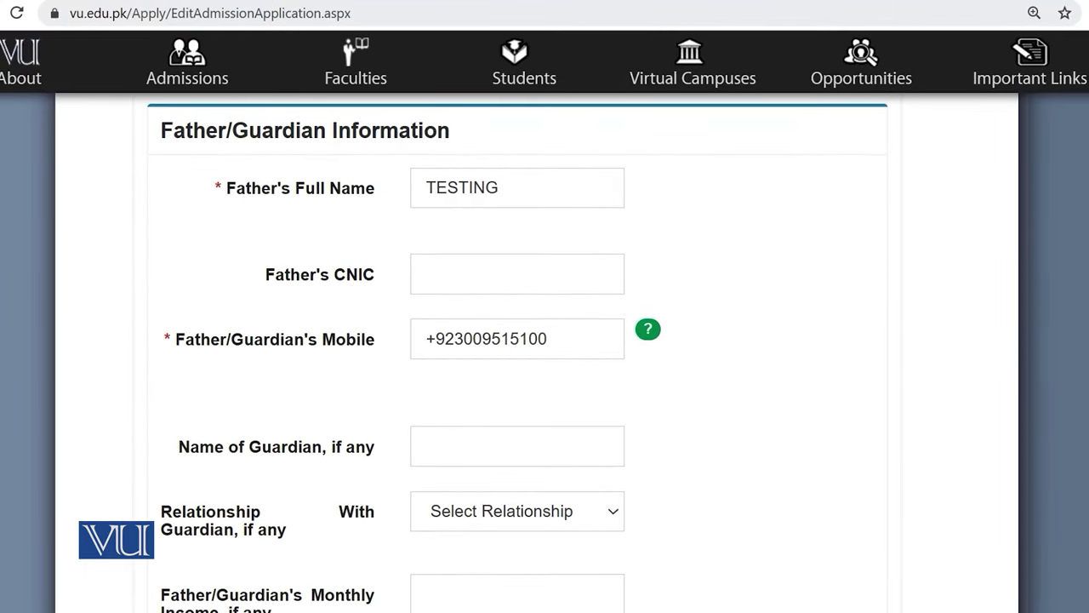
pyautogui.scroll(-1, 517, 354)
pyautogui.scroll(1, 517, 354)
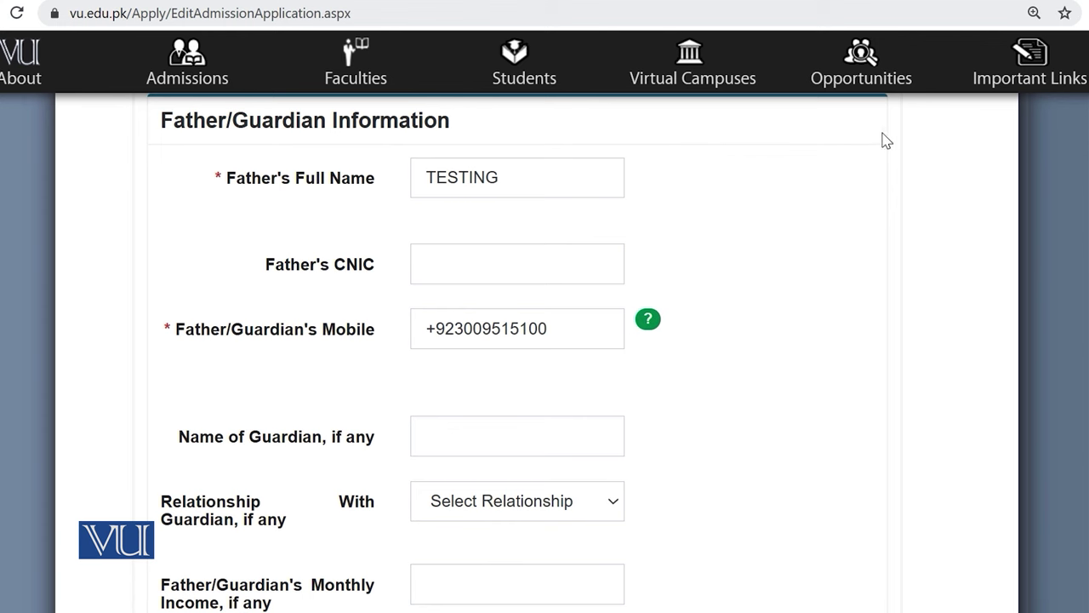
pyautogui.scroll(1, 518, 354)
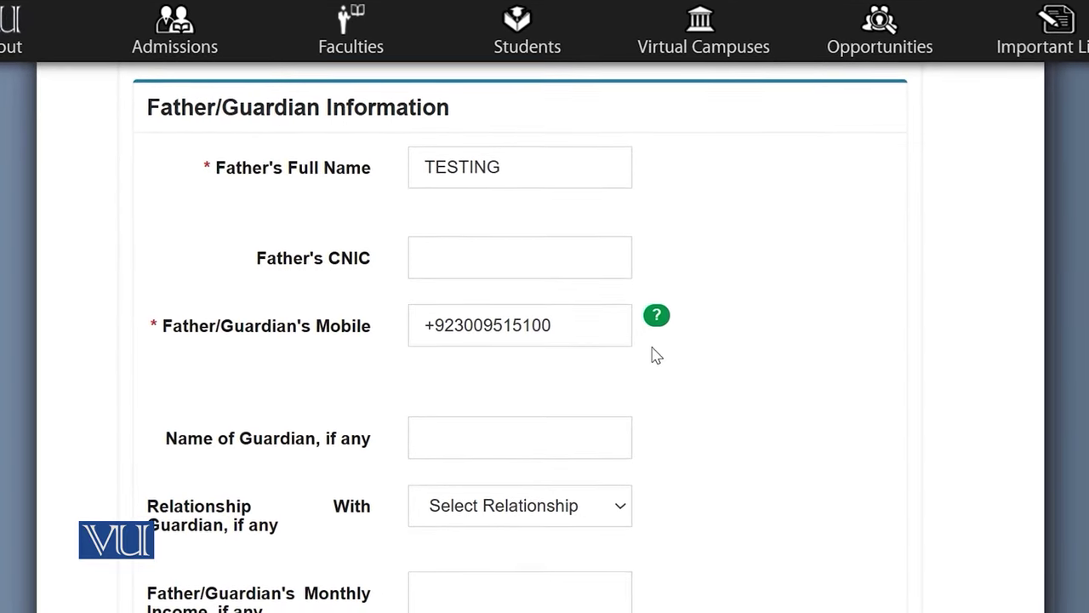
pyautogui.scroll(-5, 657, 354)
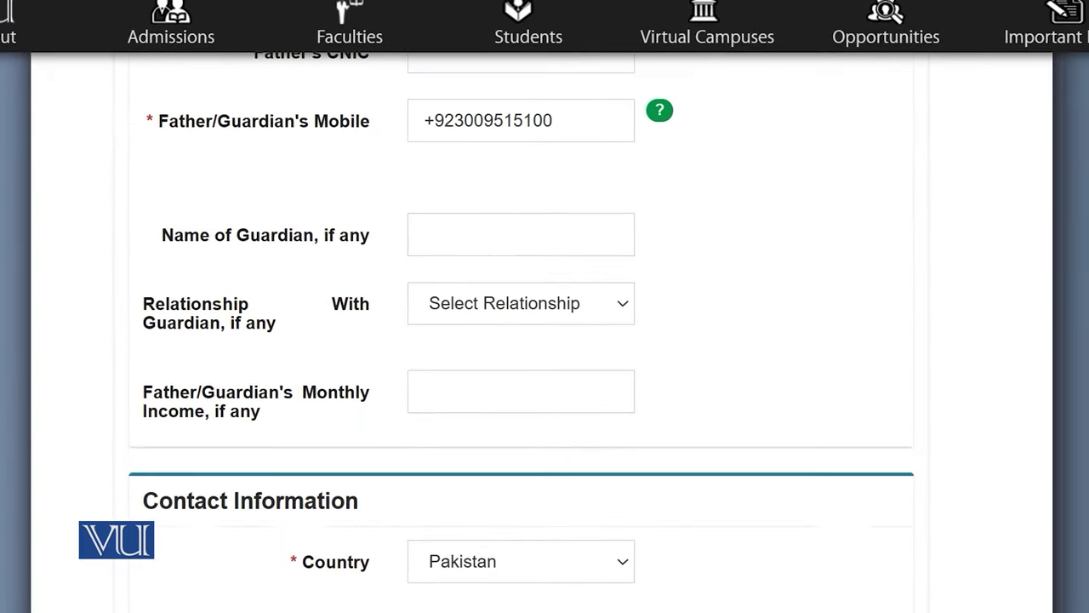
pyautogui.scroll(1, 681, 240)
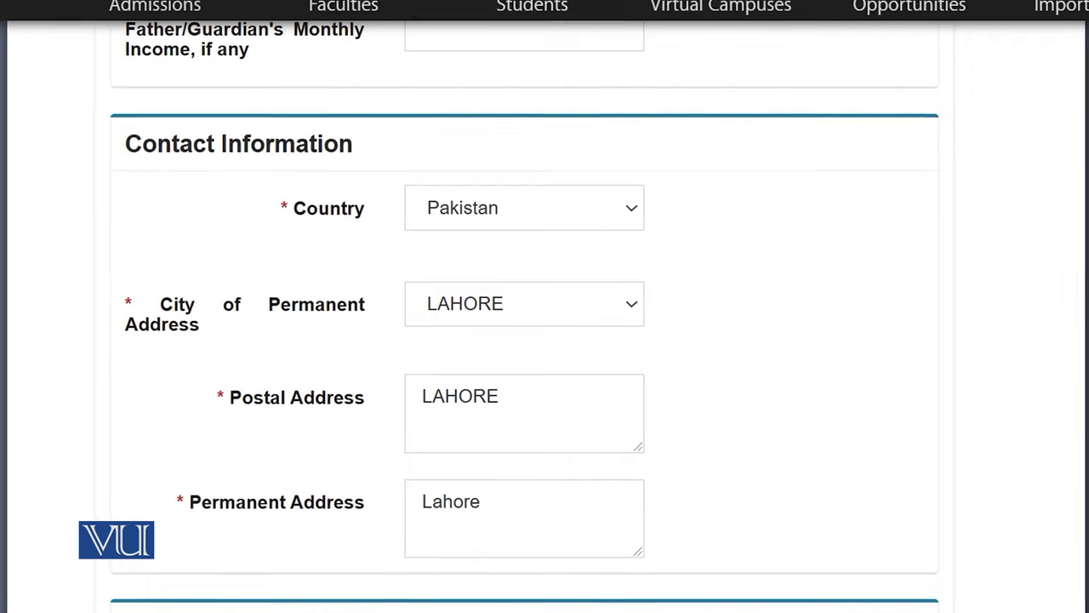
pyautogui.scroll(-1, 681, 375)
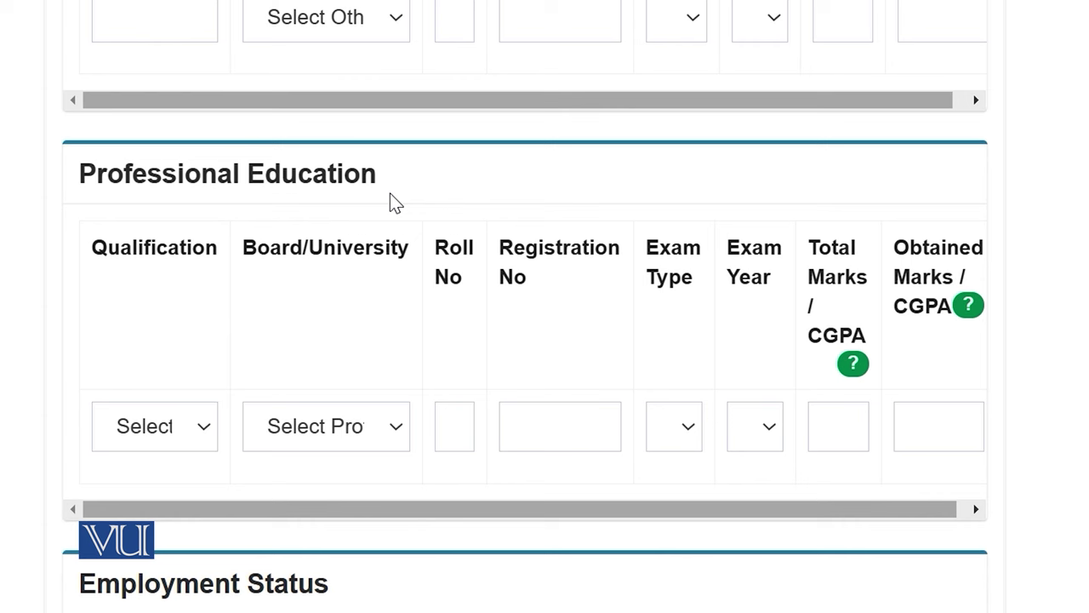
pyautogui.scroll(-5, 396, 203)
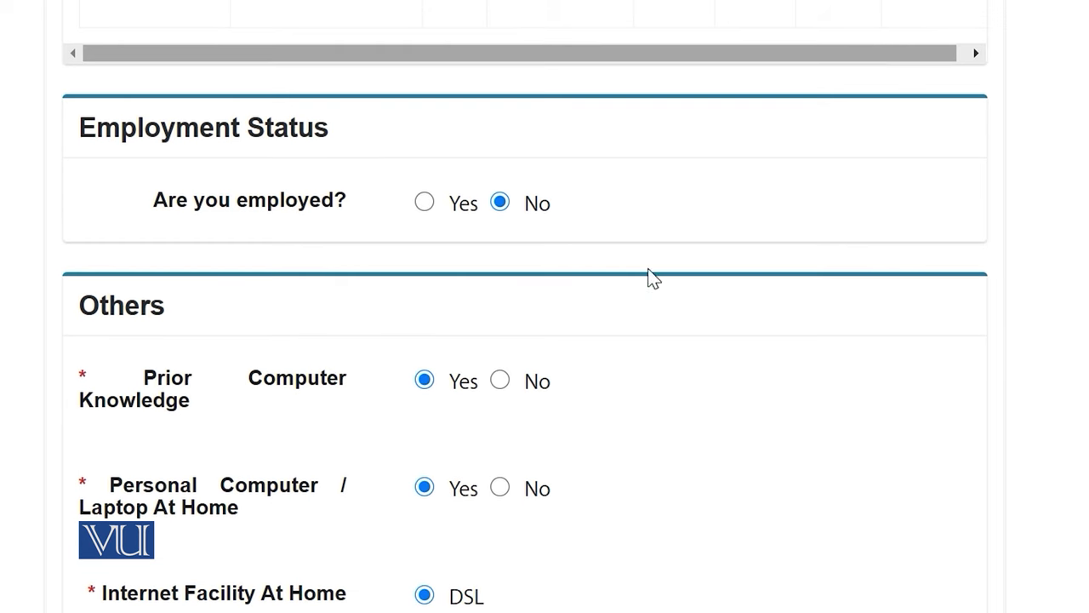
# Keep employment at No and select VU Website as how you first heard of VU.
pyautogui.click(423, 202)
pyautogui.click(498, 207)
pyautogui.scroll(-4, 545, 228)
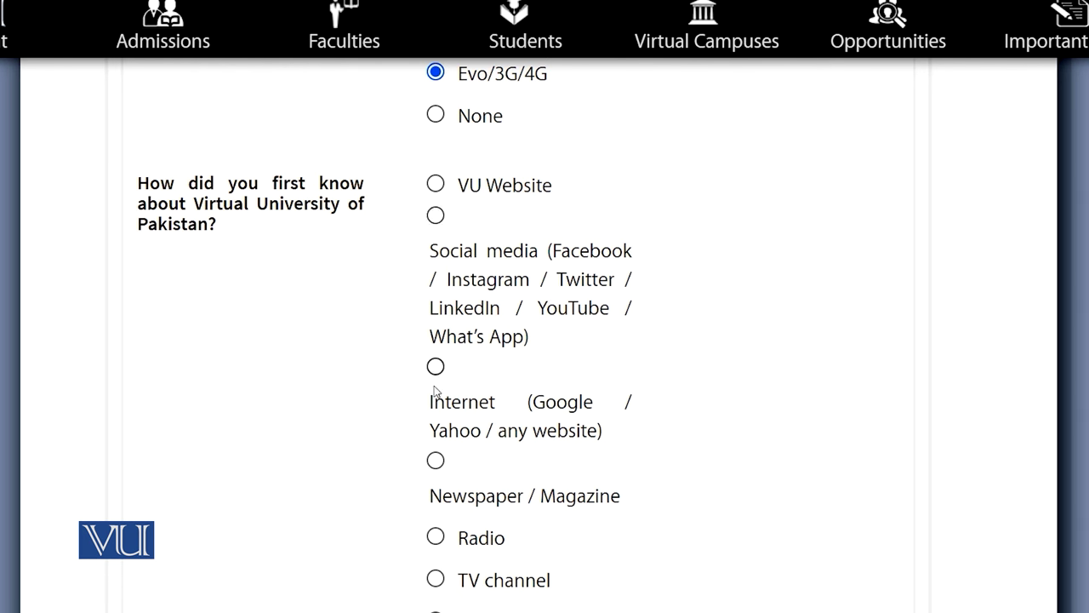
pyautogui.click(436, 184)
pyautogui.scroll(-4, 652, 418)
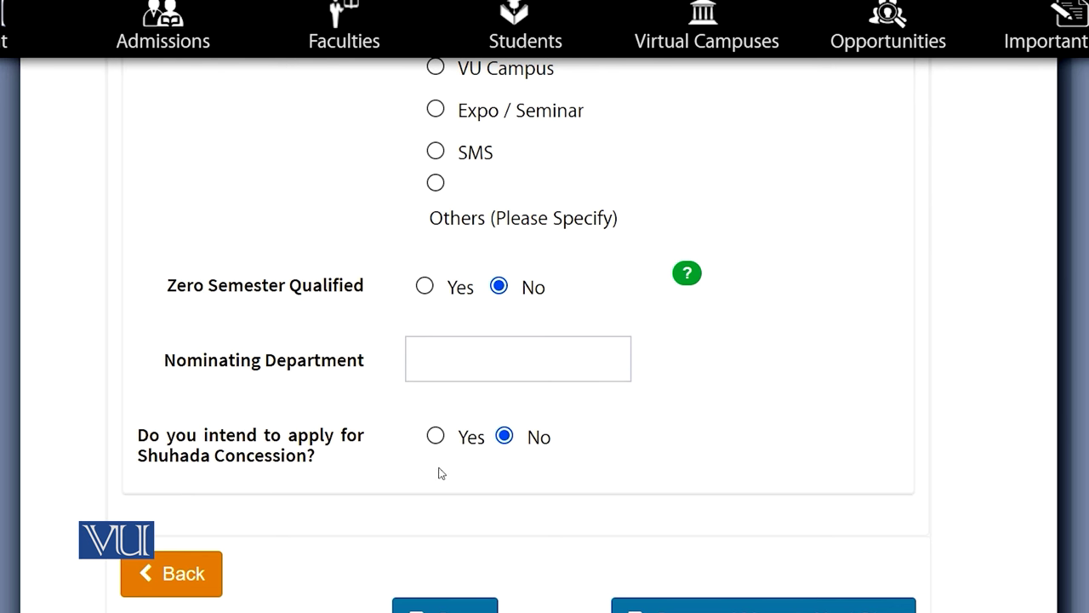
# Leave Shuhada Concession answered as No.
pyautogui.click(435, 435)
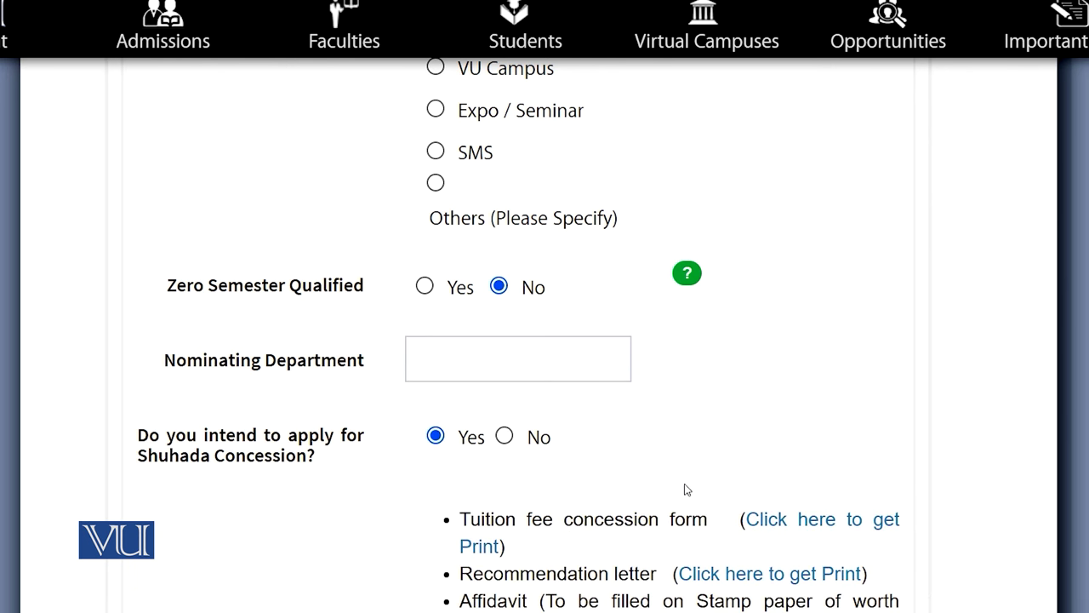
pyautogui.scroll(-1, 685, 484)
pyautogui.click(504, 369)
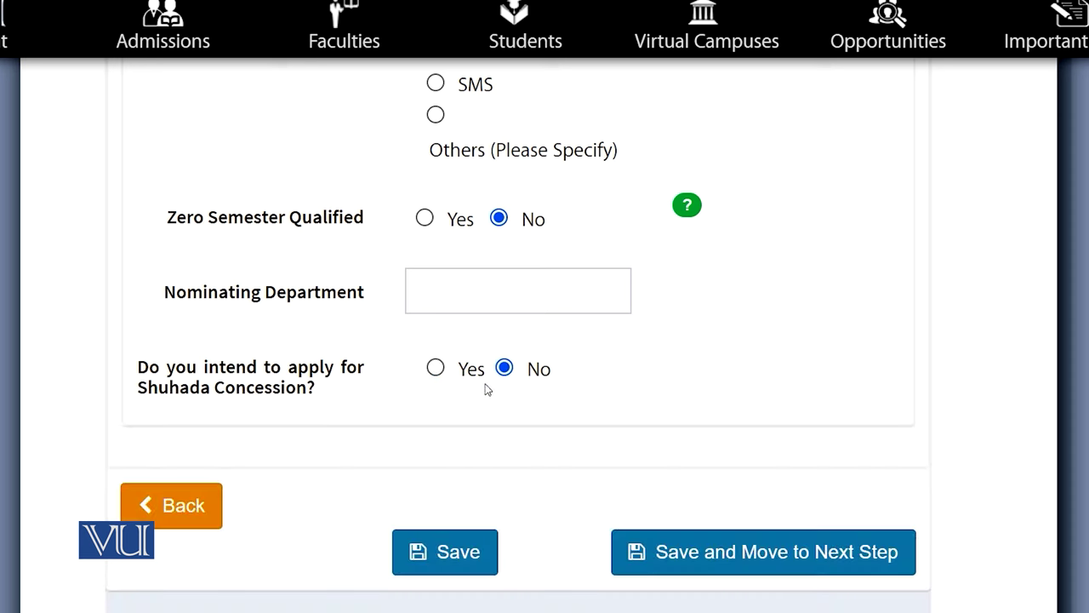
pyautogui.click(435, 368)
pyautogui.scroll(-1, 813, 460)
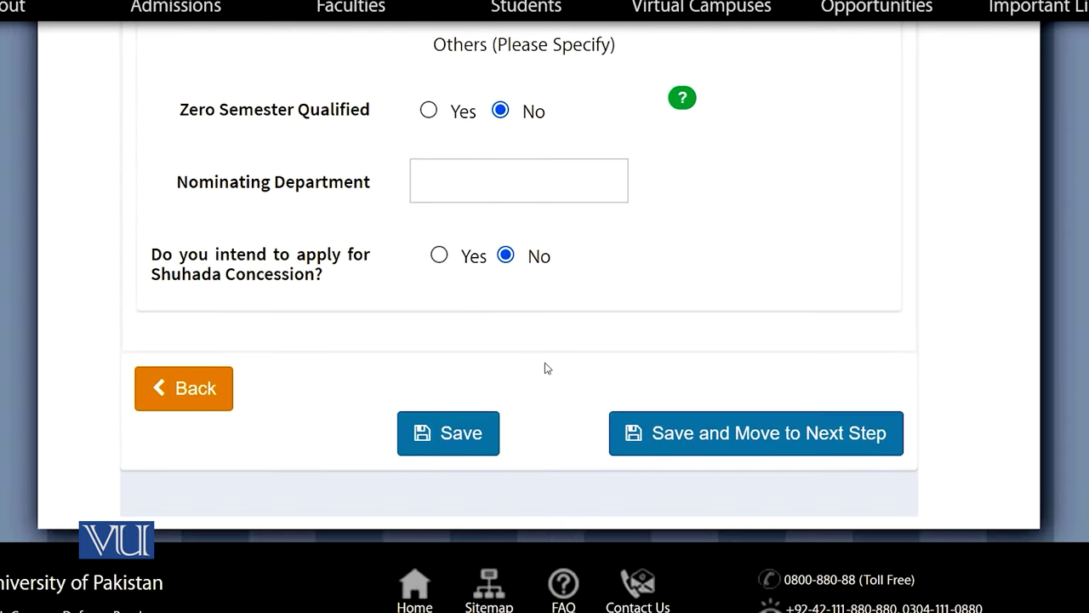
# Save personal information, answer No to Need Based Scholarship, and continue to the exemption step.
pyautogui.click(691, 436)
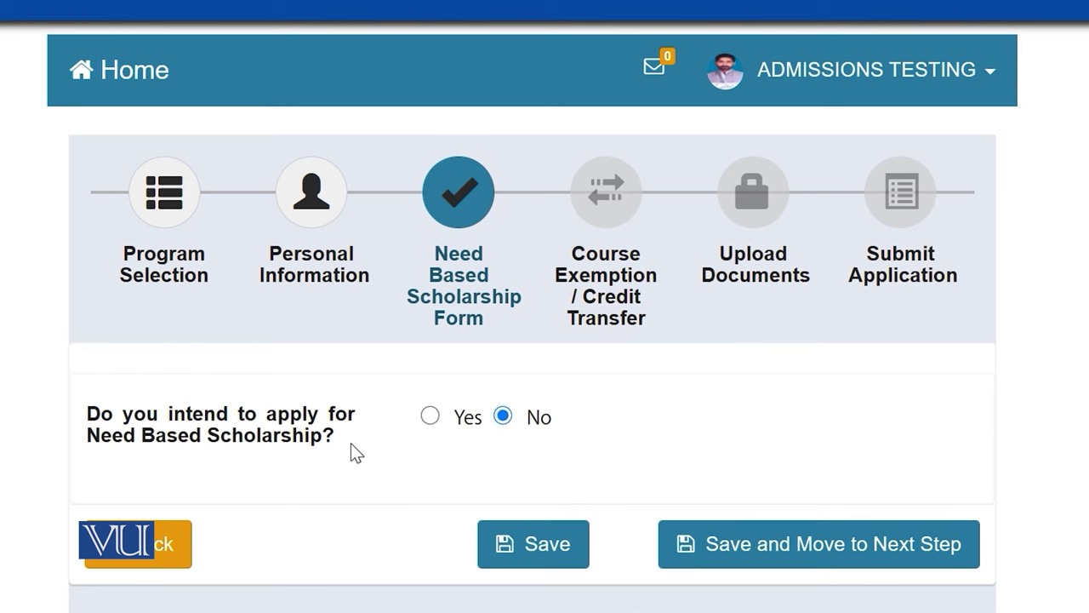
pyautogui.click(430, 416)
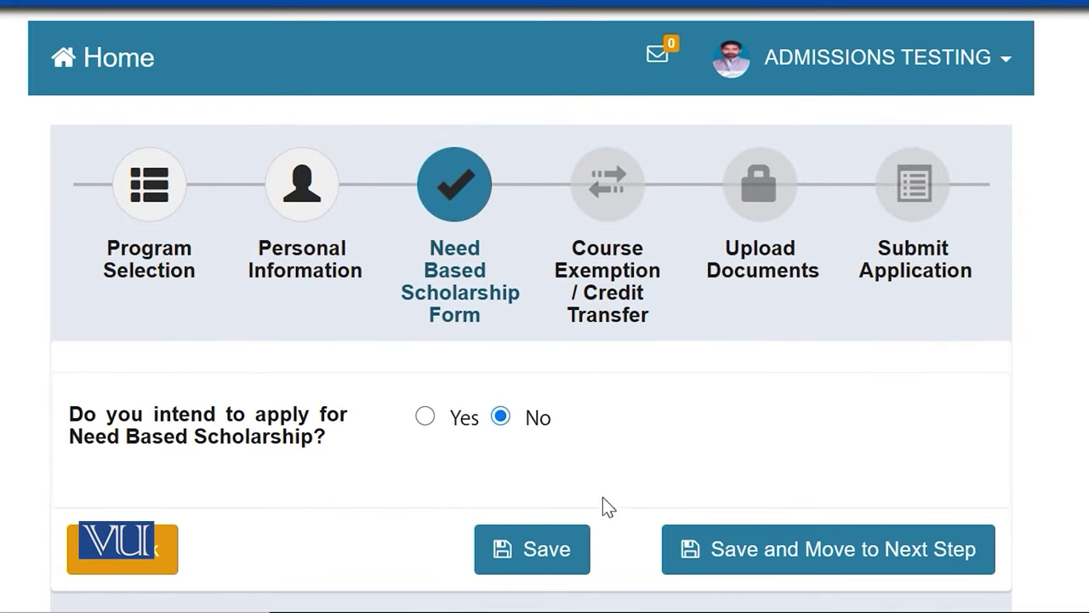
pyautogui.click(446, 426)
pyautogui.click(501, 418)
pyautogui.click(807, 568)
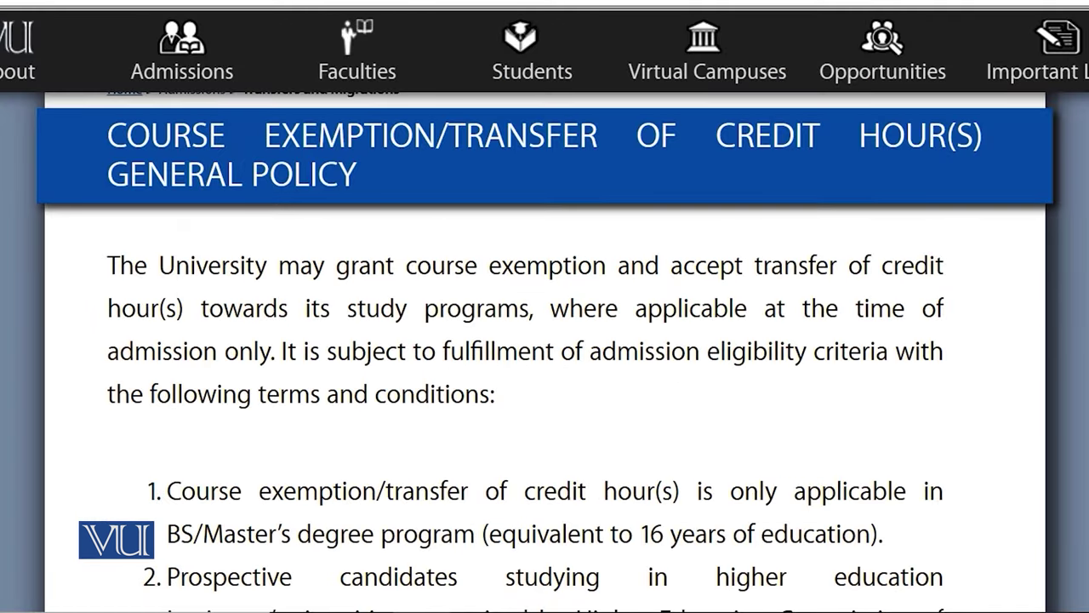
# Read through the exemption policy, keep No for credit transfer, and continue to Upload Documents.
pyautogui.scroll(-10, 545, 357)
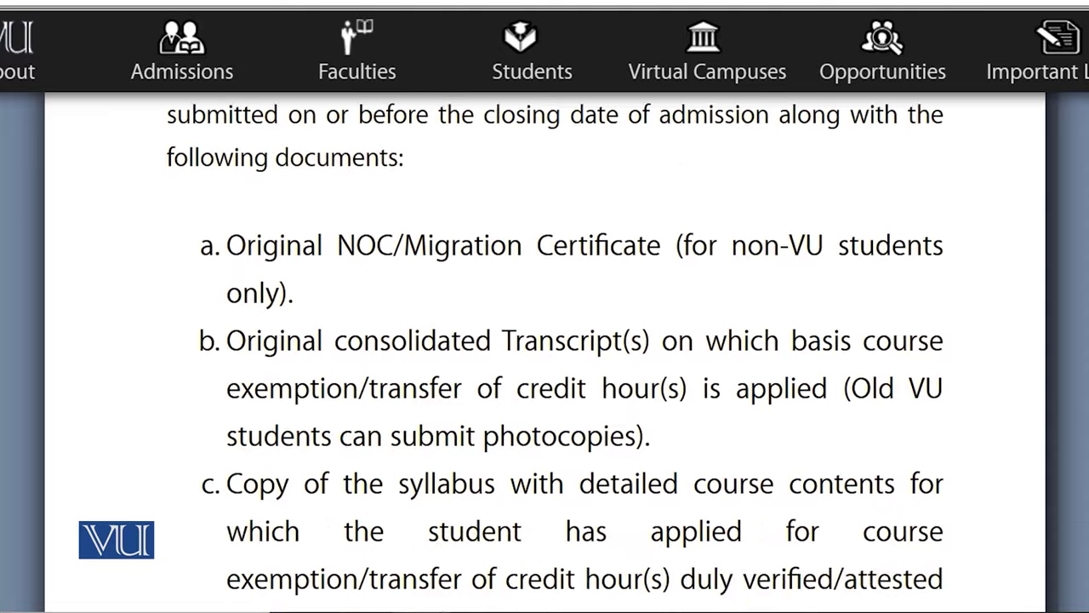
pyautogui.scroll(-3, 545, 357)
pyautogui.scroll(-5, 545, 358)
pyautogui.scroll(-6, 545, 357)
pyautogui.scroll(-5, 545, 358)
pyautogui.scroll(-5, 544, 358)
pyautogui.scroll(-5, 1070, 372)
pyautogui.scroll(-5, 1059, 396)
pyautogui.scroll(-5, 1048, 434)
pyautogui.scroll(-2, 1051, 489)
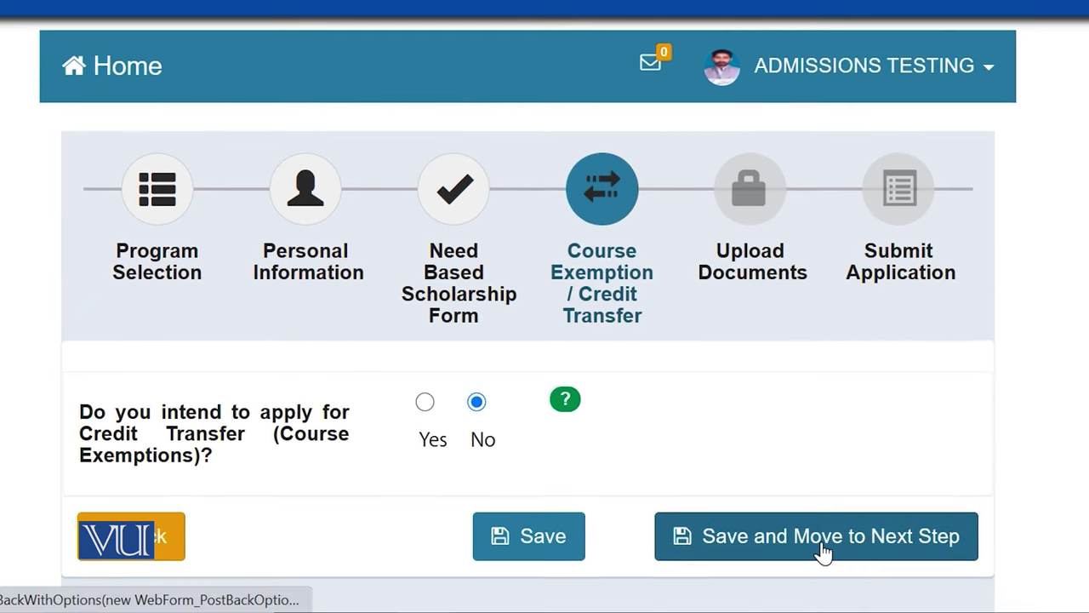
pyautogui.click(822, 551)
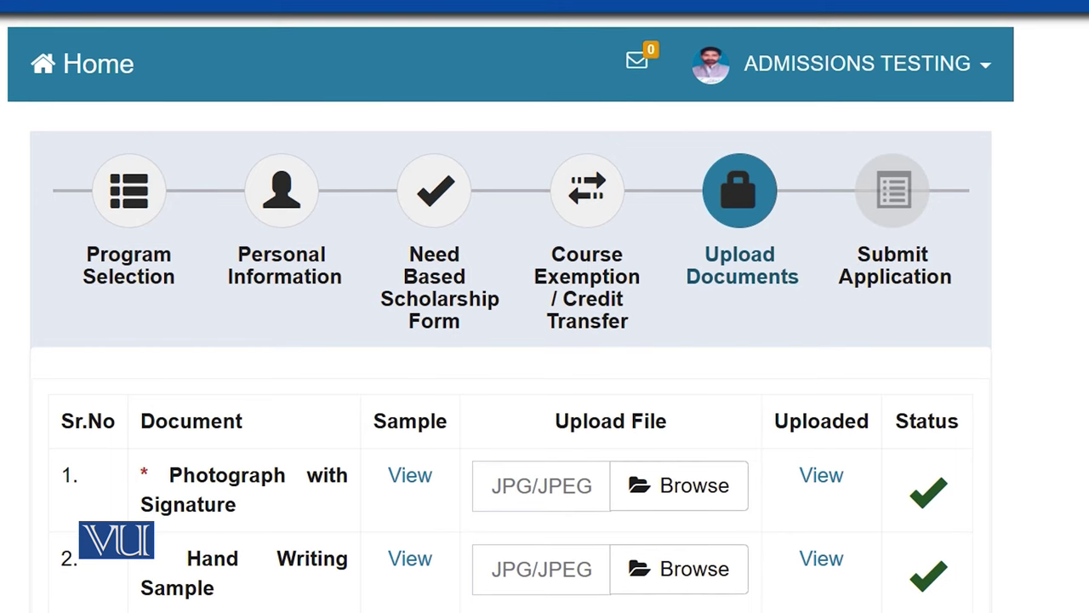
# Browse for a new photograph-with-signature file in the Screenshots folder.
pyautogui.scroll(-4, 545, 340)
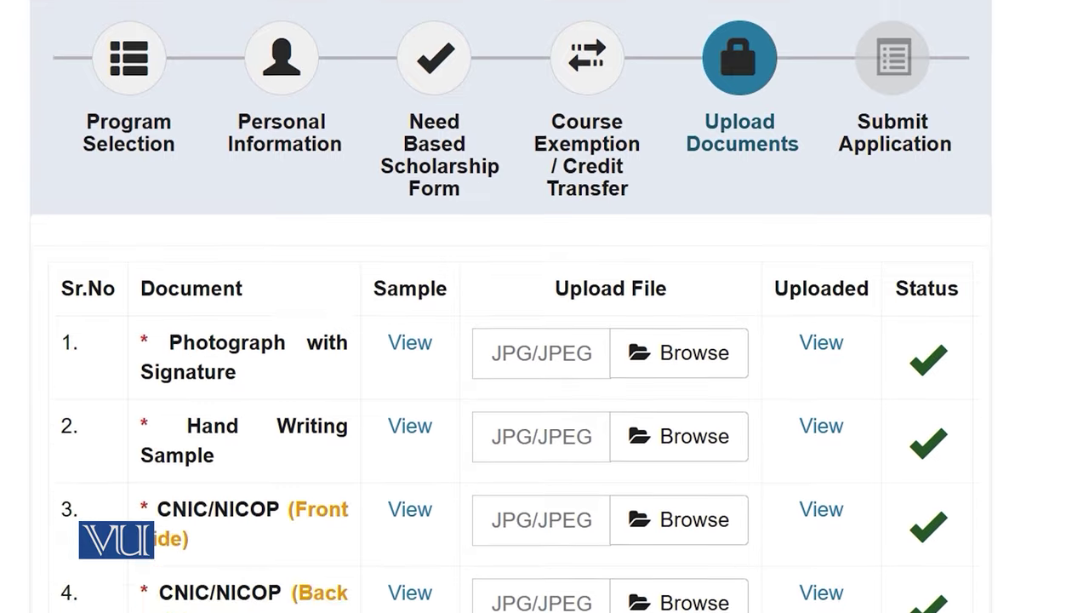
pyautogui.scroll(-1, 545, 341)
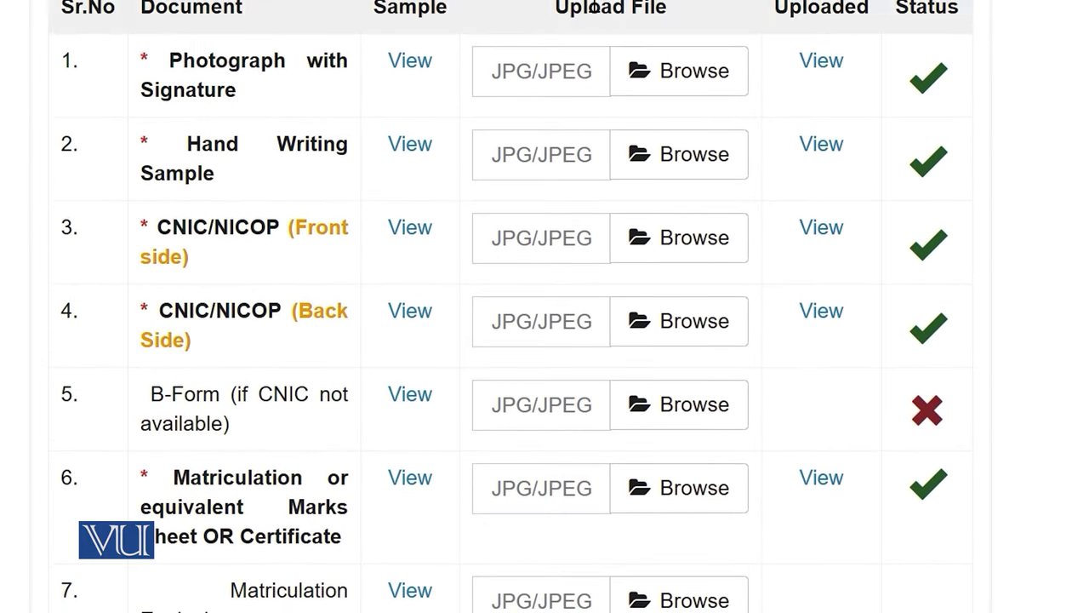
pyautogui.click(688, 92)
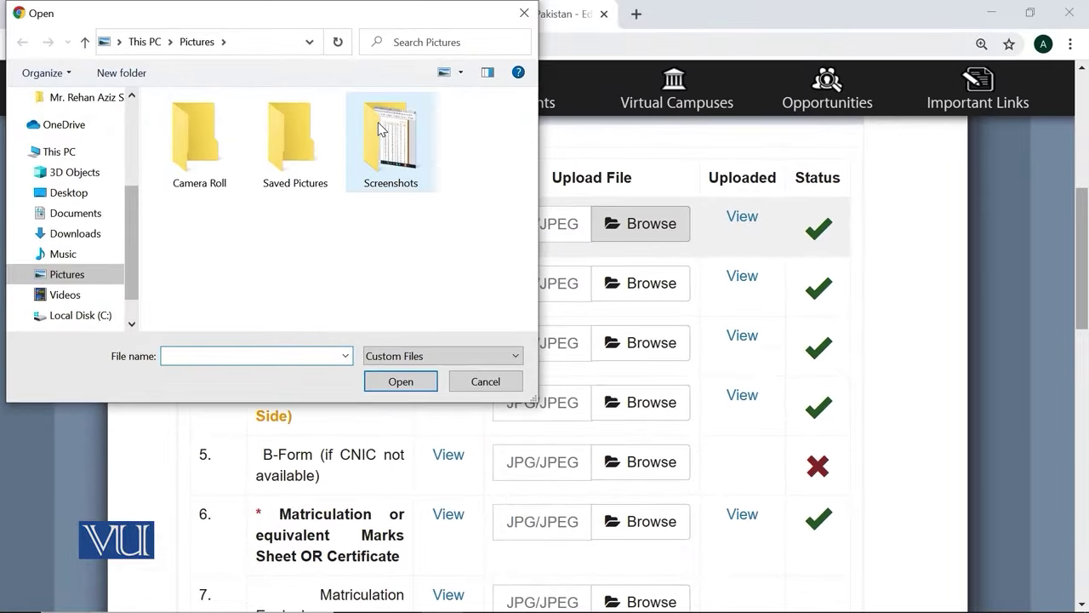
pyautogui.doubleClick(380, 130)
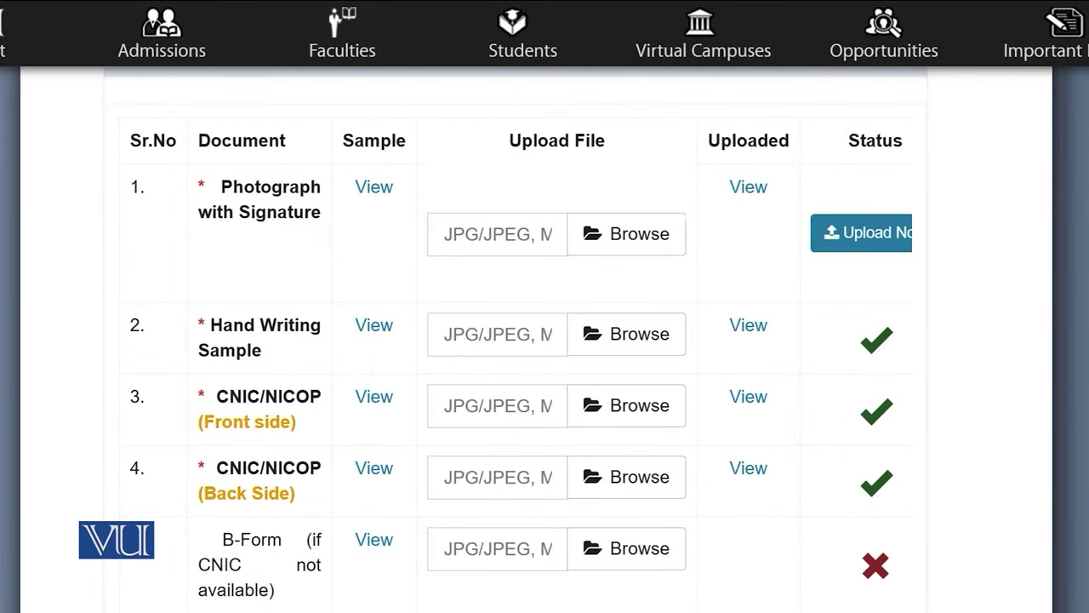
# Scroll past the scanning guidelines and advance to the Submit Application step.
pyautogui.scroll(-10, 544, 340)
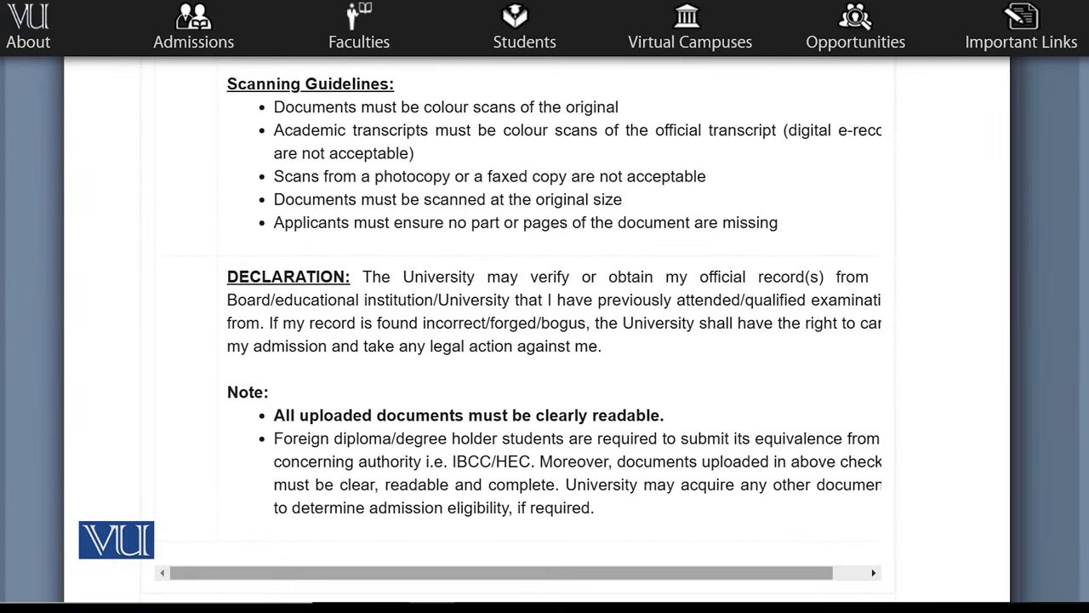
pyautogui.scroll(-2, 517, 332)
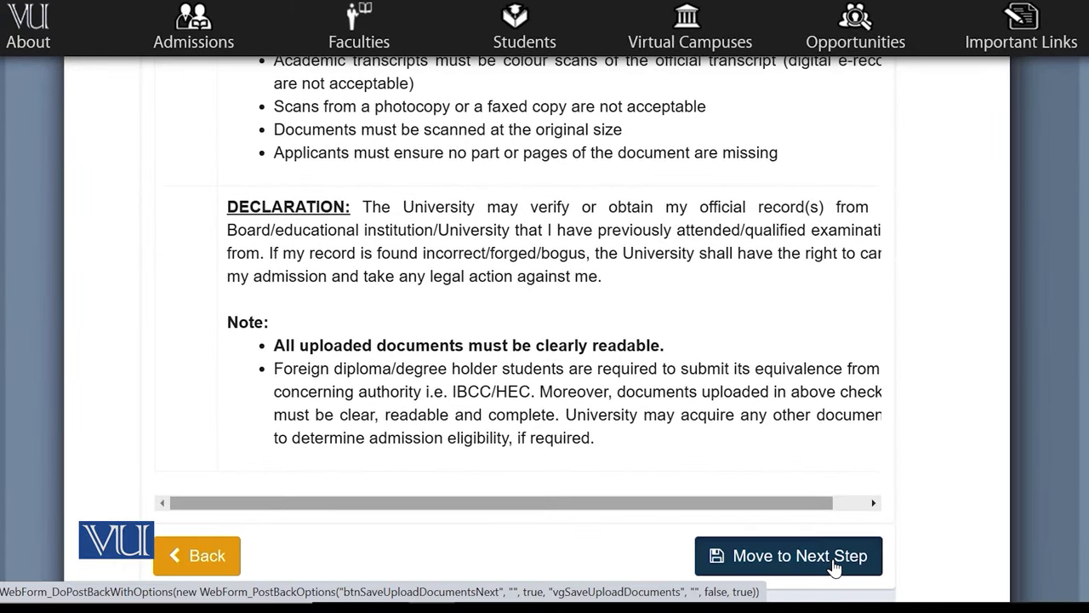
pyautogui.click(831, 564)
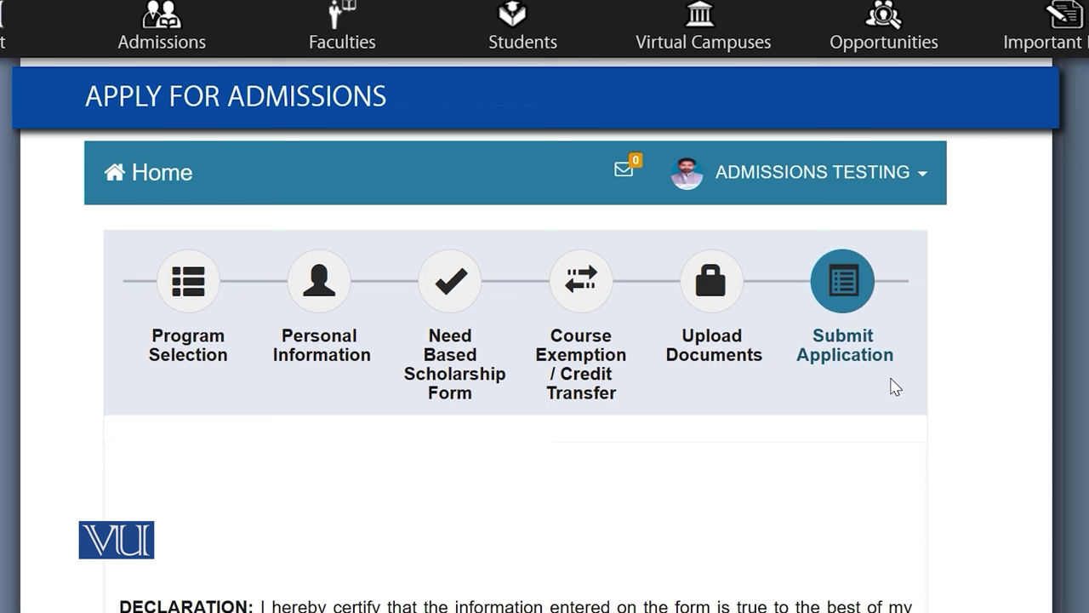
# Tick I Agree on the declaration and open the Review Your Application preview.
pyautogui.scroll(-1, 544, 340)
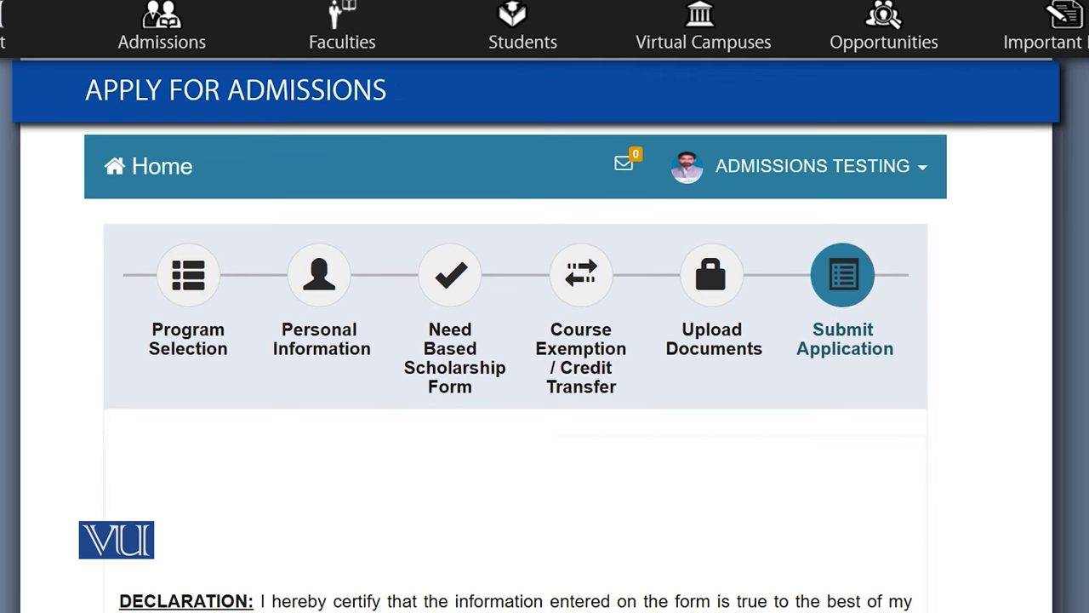
pyautogui.click(178, 167)
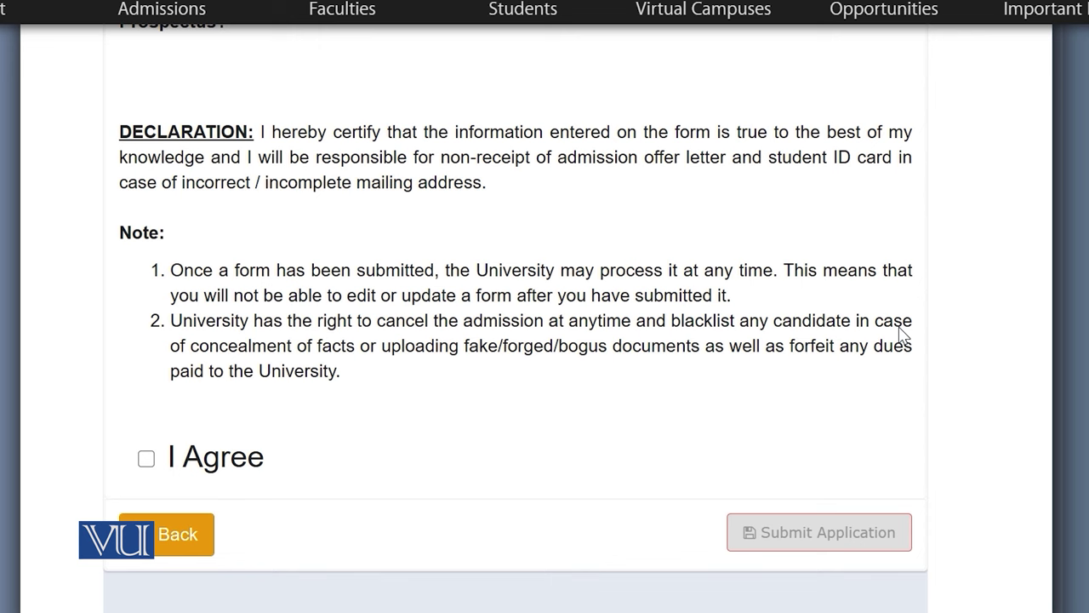
pyautogui.click(144, 461)
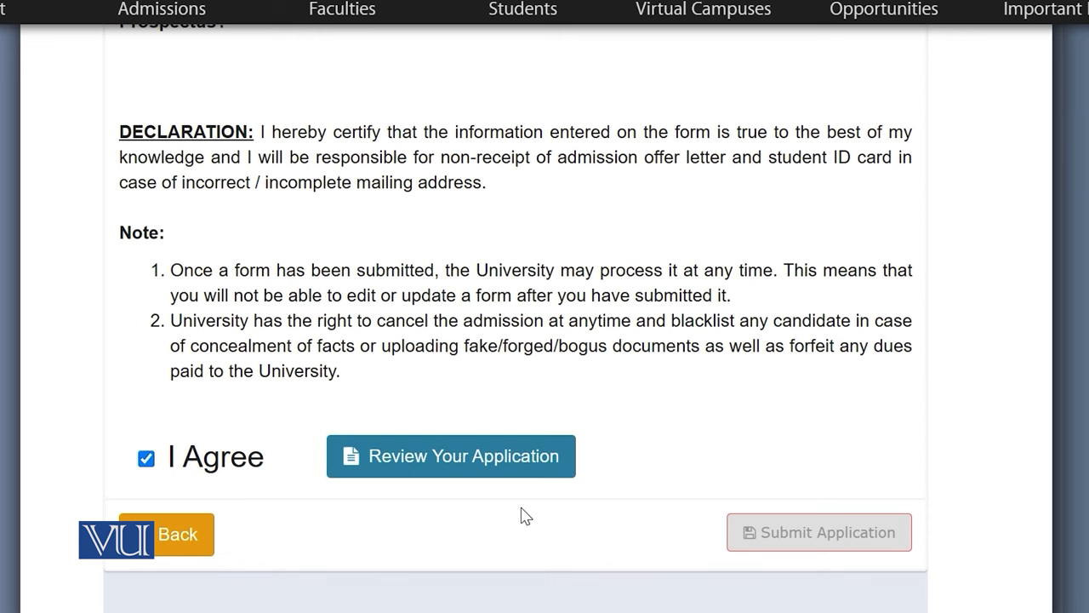
pyautogui.click(418, 469)
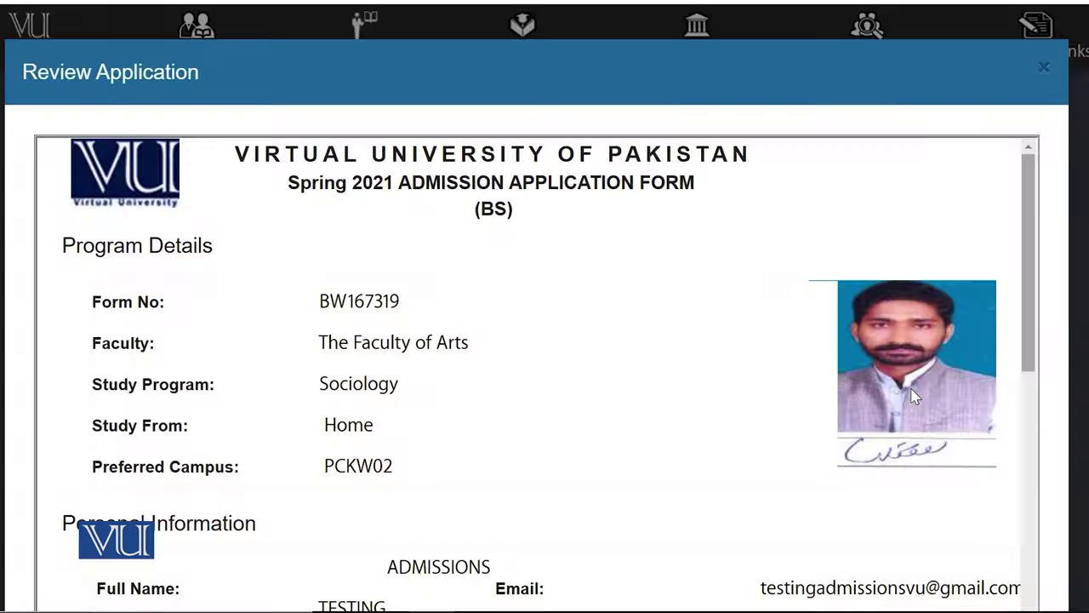
# Mark the application as reviewed and found okay, then submit it.
pyautogui.scroll(-10, 936, 323)
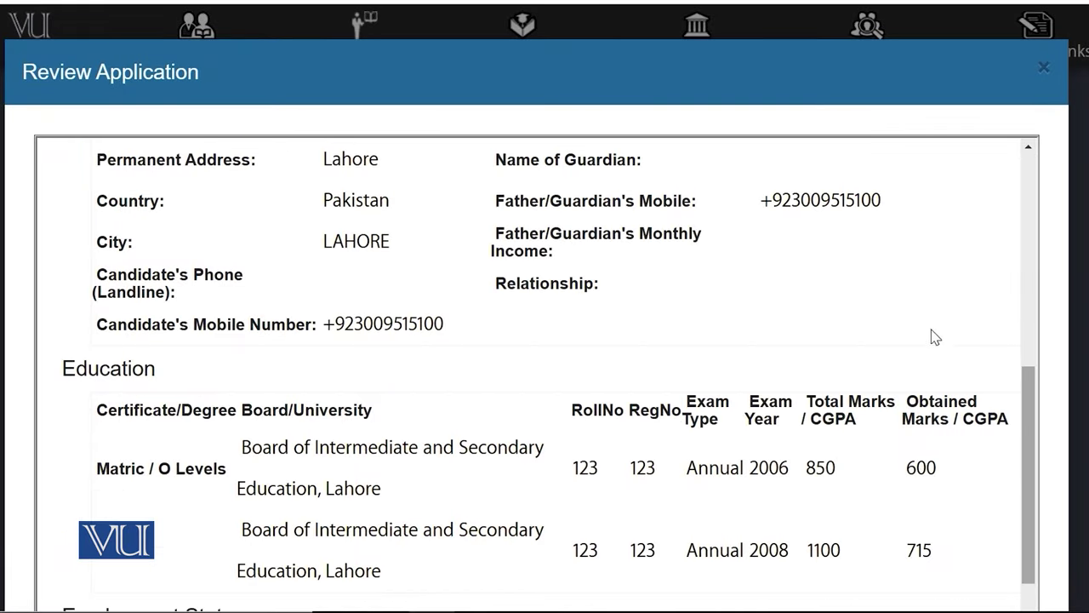
pyautogui.scroll(-4, 941, 357)
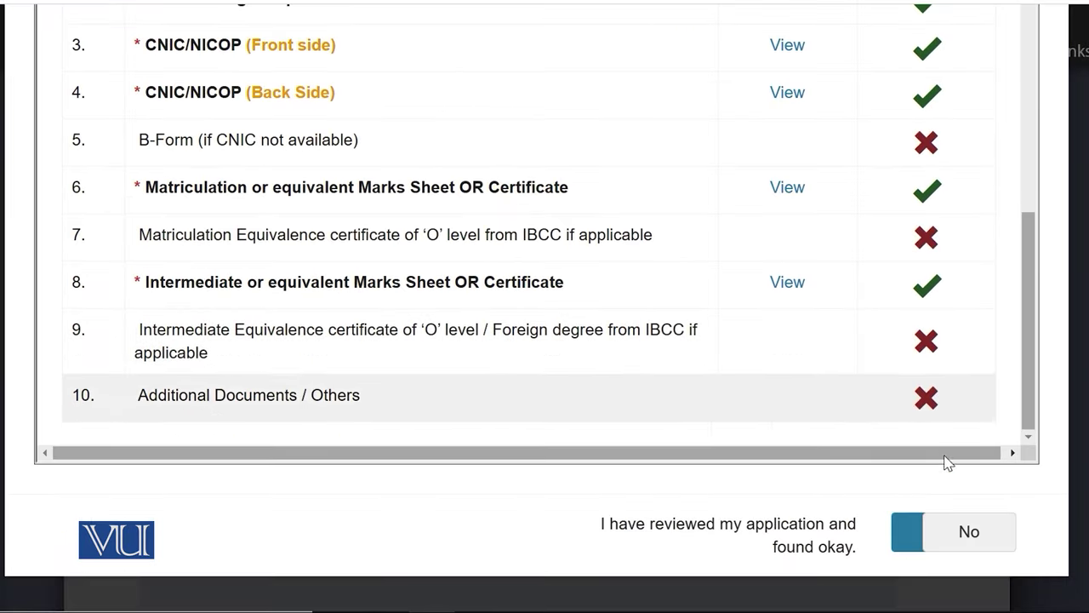
pyautogui.click(920, 546)
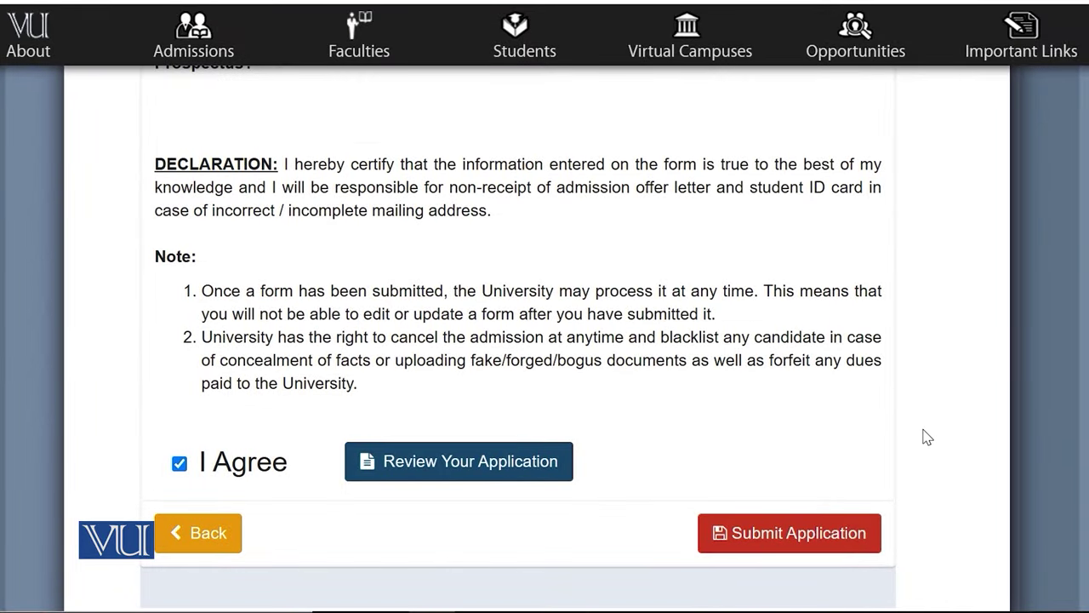
pyautogui.click(810, 543)
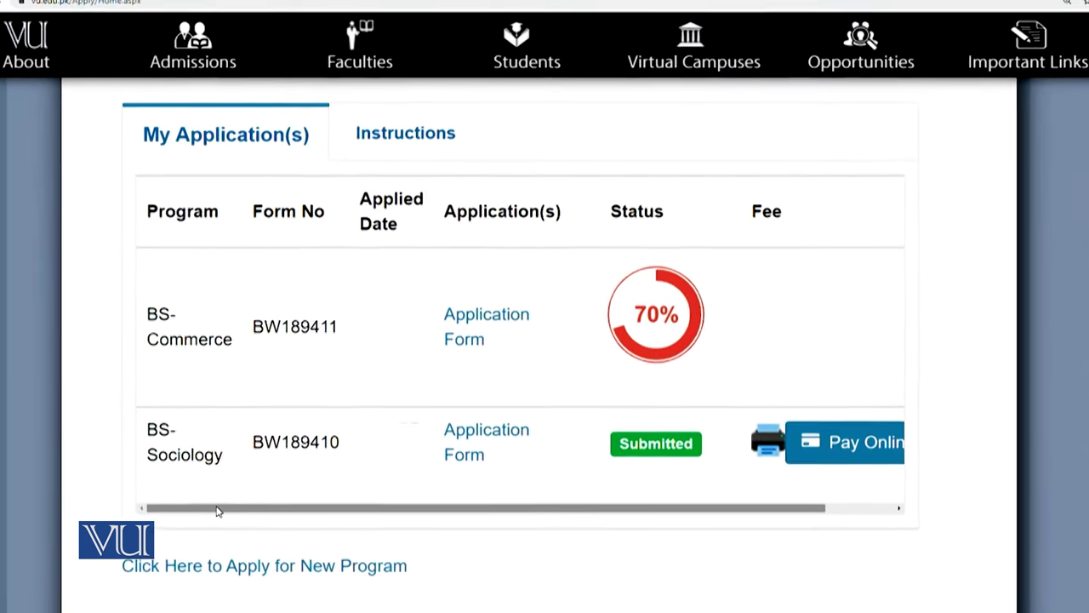
pyautogui.moveTo(220, 517); pyautogui.dragTo(368, 541)
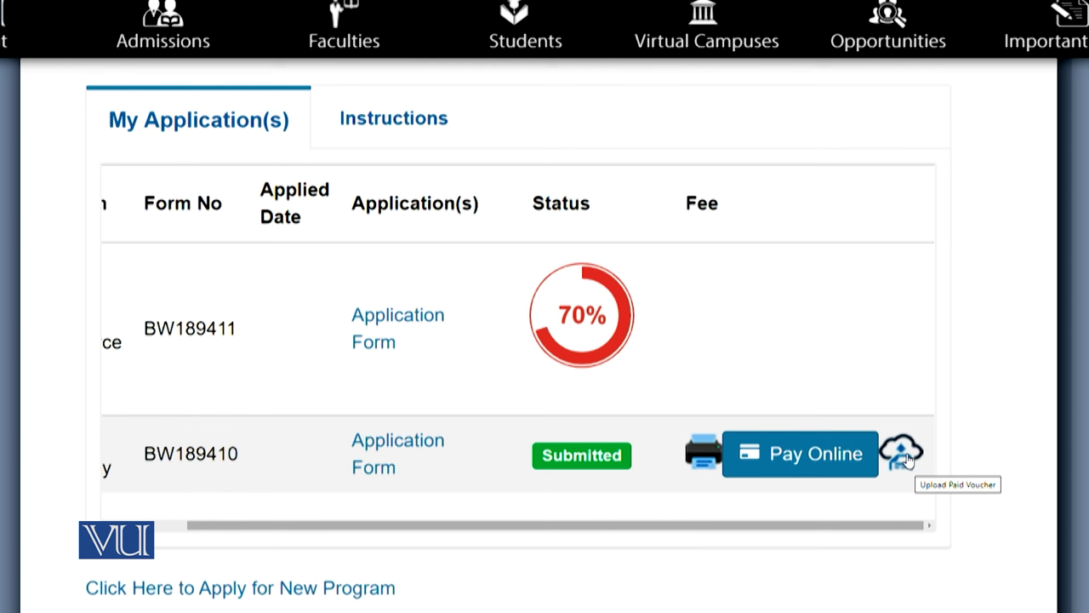
pyautogui.click(907, 459)
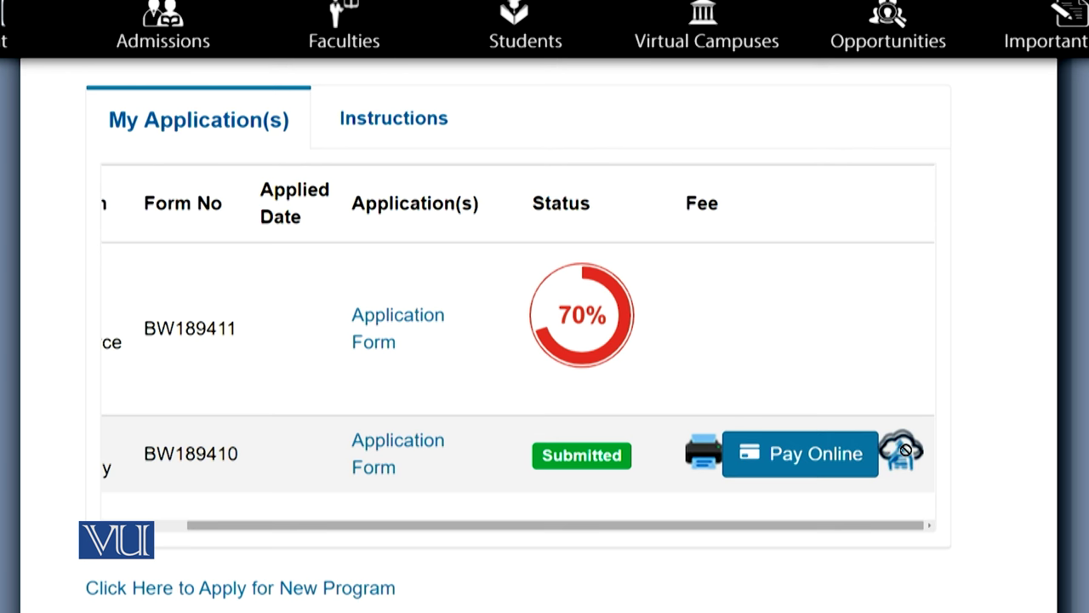
pyautogui.click(907, 457)
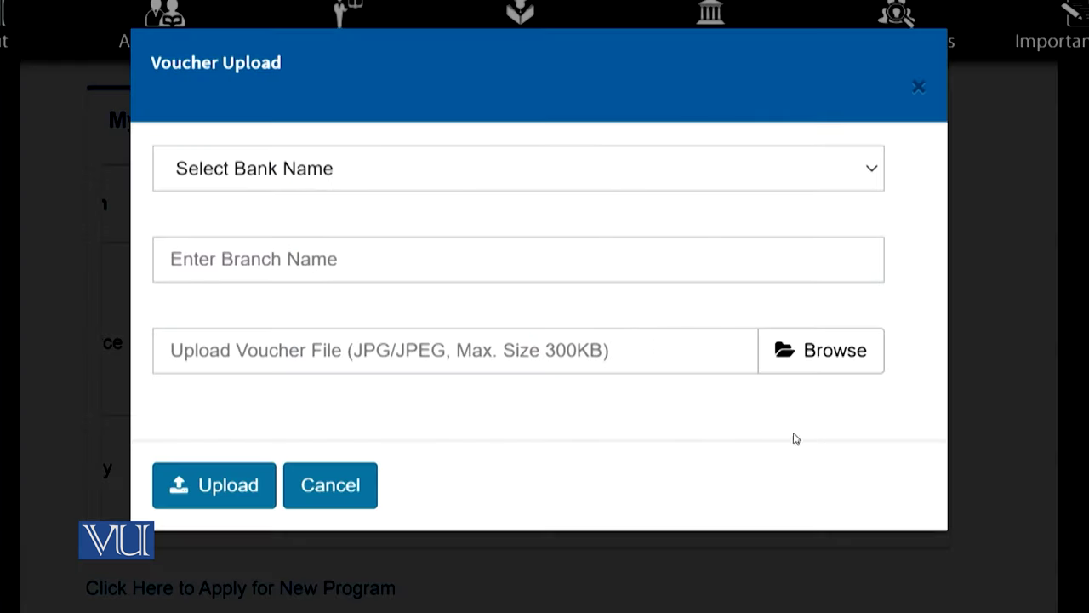
pyautogui.click(565, 178)
pyautogui.click(560, 256)
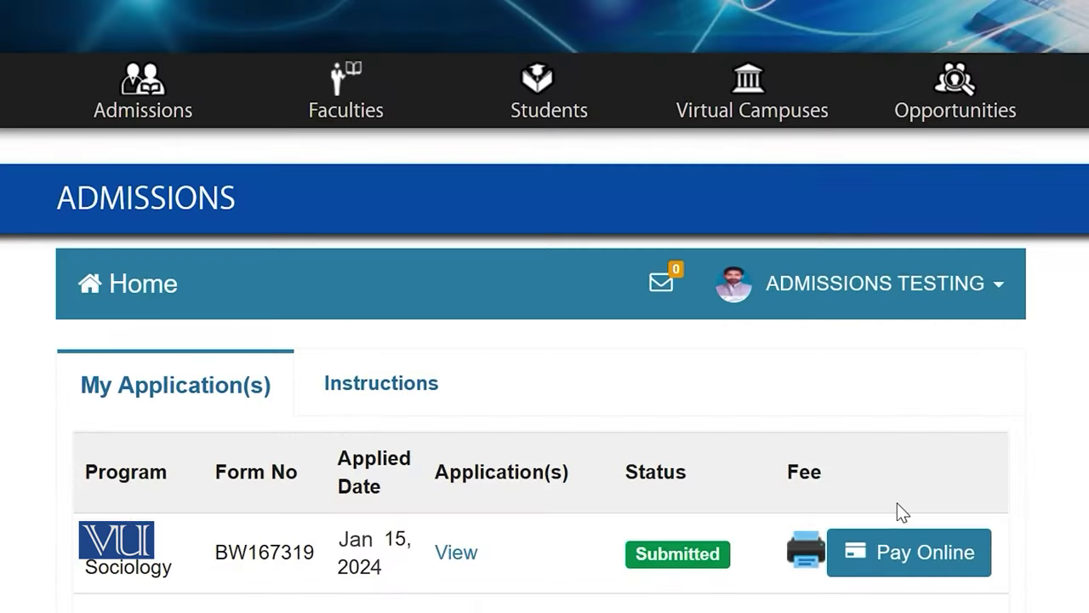
# Open the 500 PKR online payment form and go through its name, email, address, city and phone fields.
pyautogui.click(902, 563)
pyautogui.scroll(-2, 899, 567)
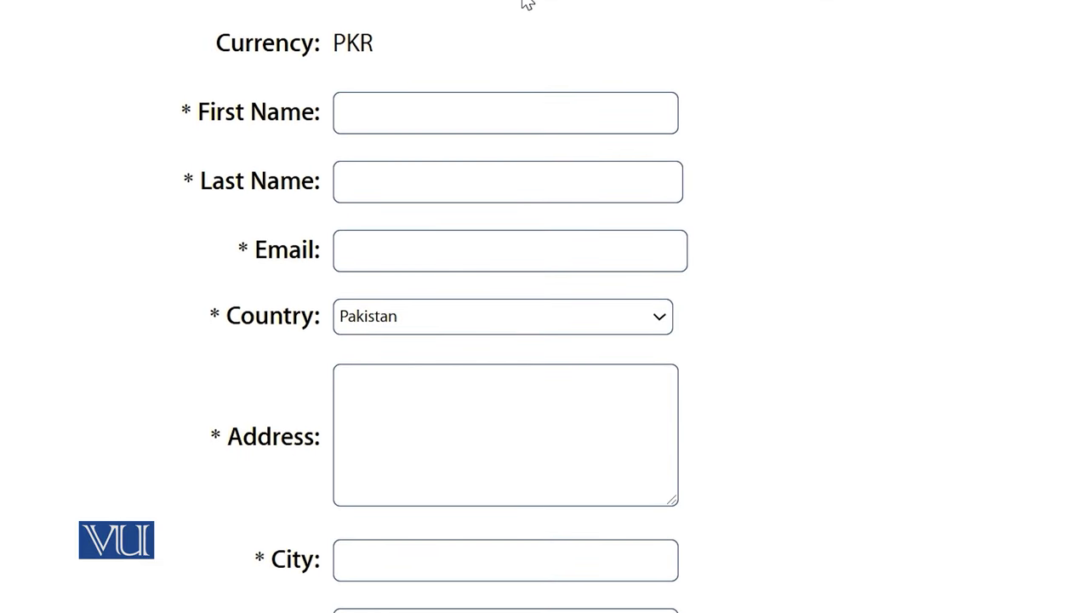
pyautogui.click(500, 106)
pyautogui.click(494, 177)
pyautogui.click(509, 250)
pyautogui.click(565, 408)
pyautogui.scroll(-4, 628, 400)
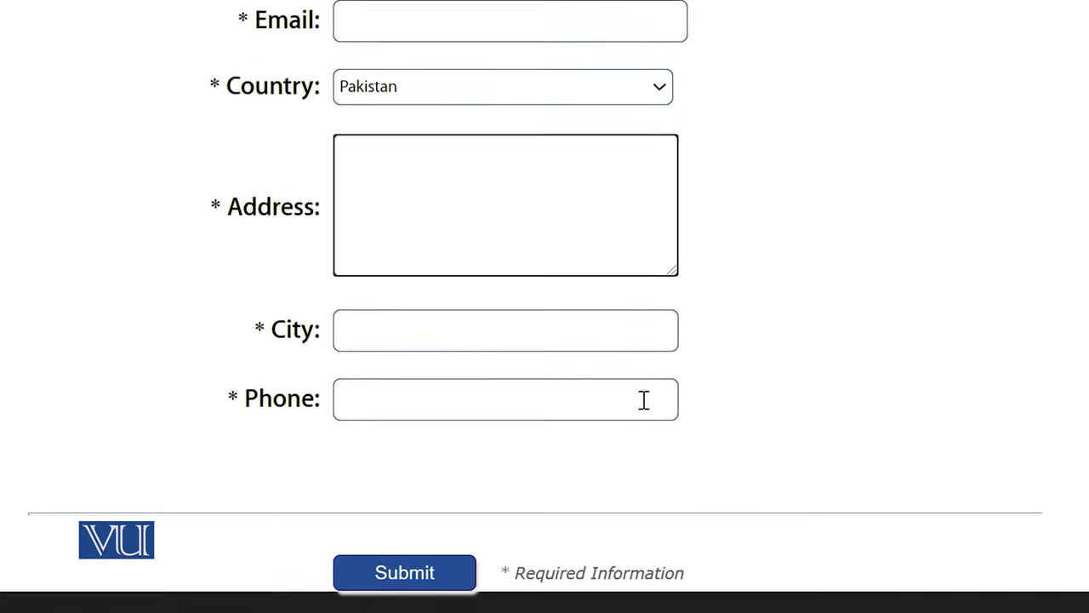
pyautogui.click(467, 214)
pyautogui.click(562, 267)
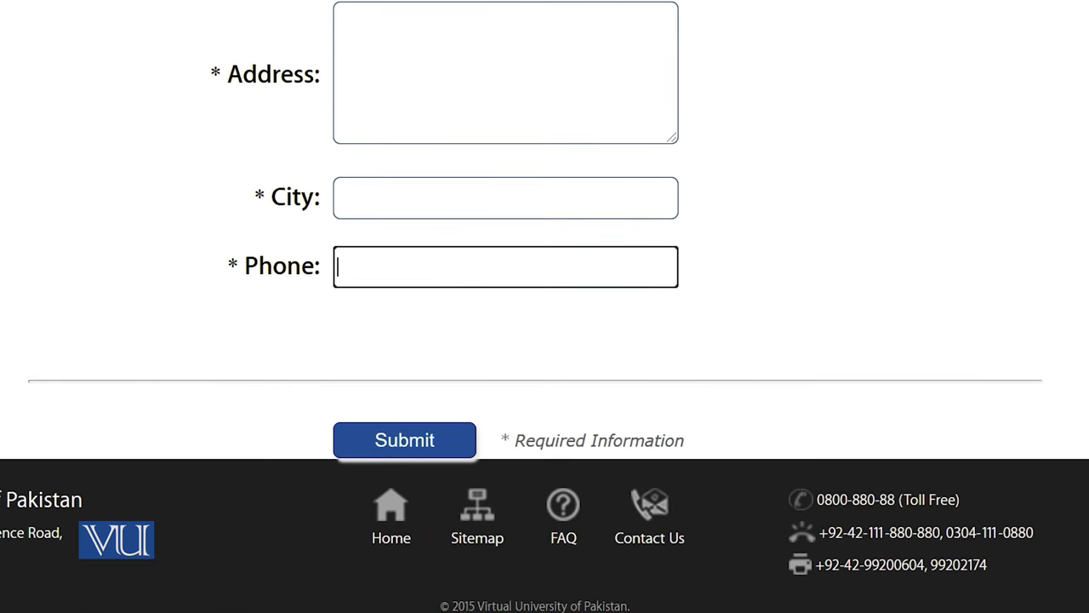
pyautogui.scroll(2, 545, 307)
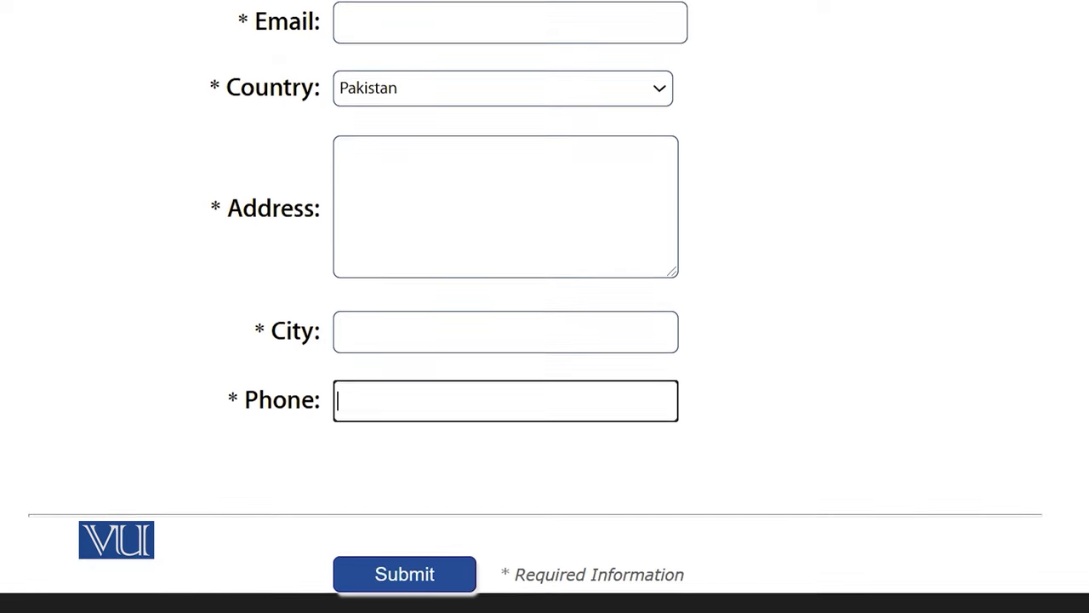